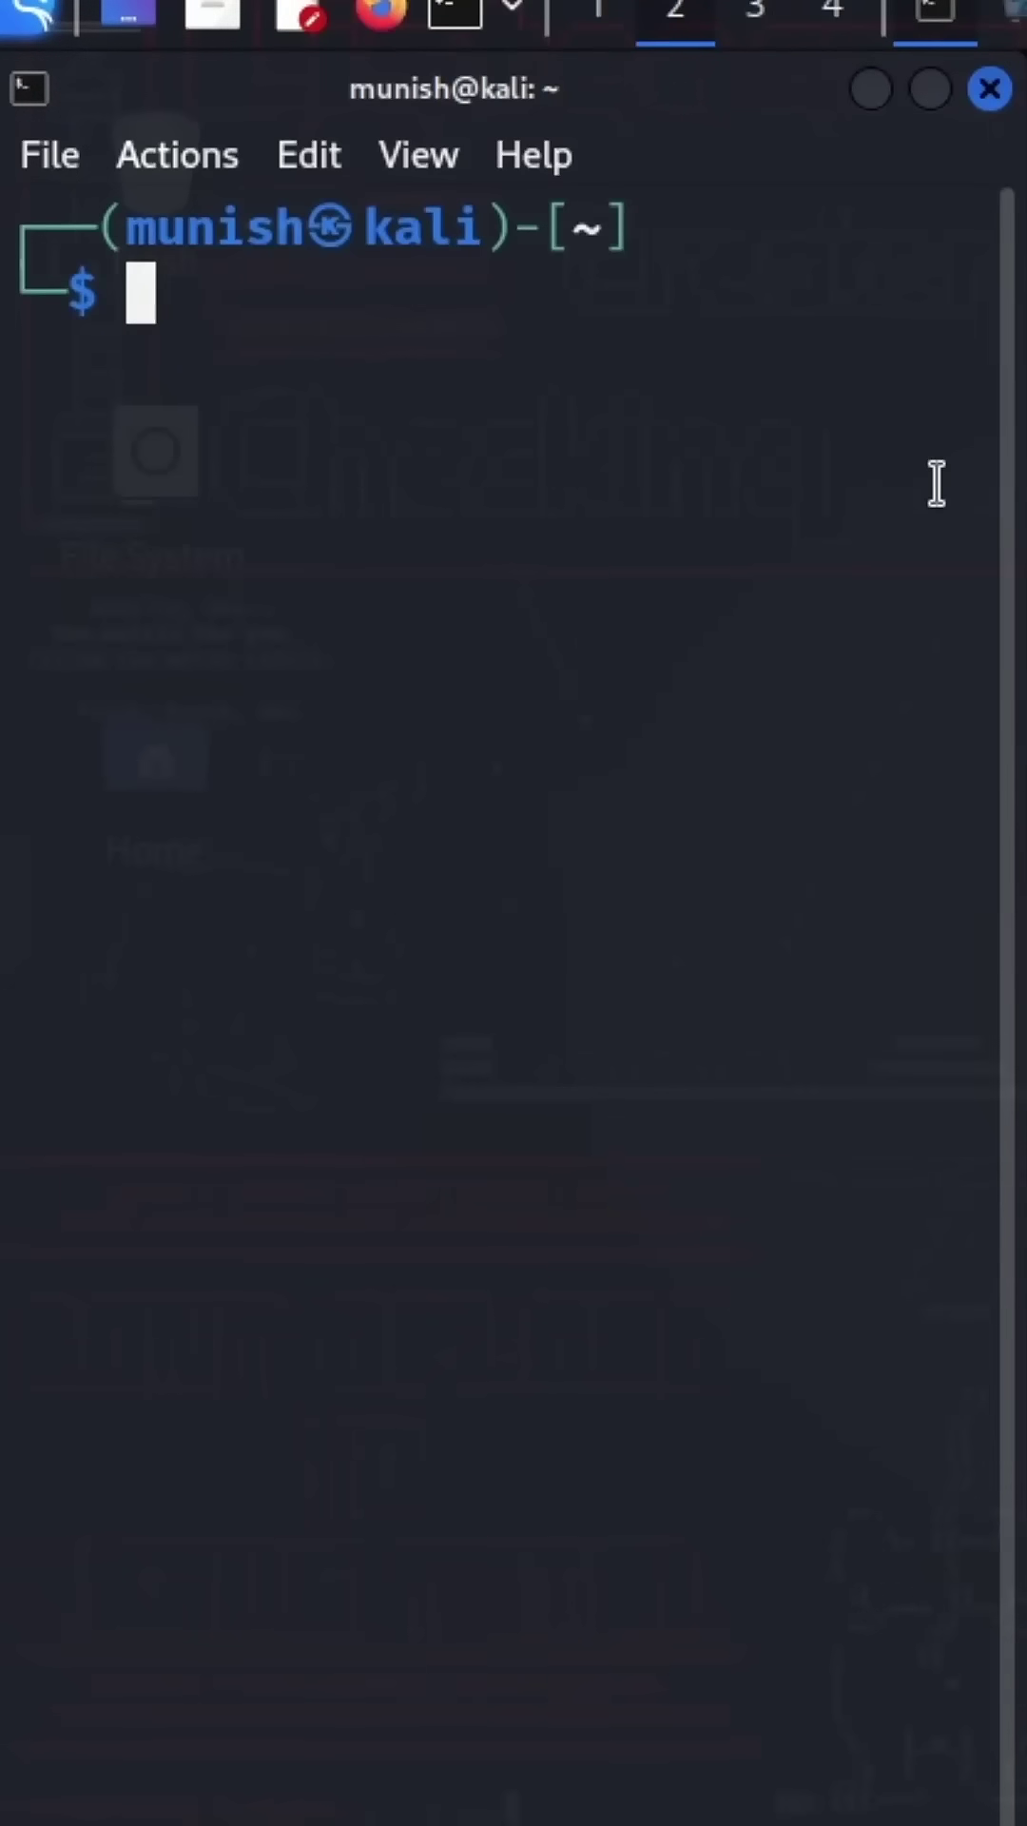
type("ls")
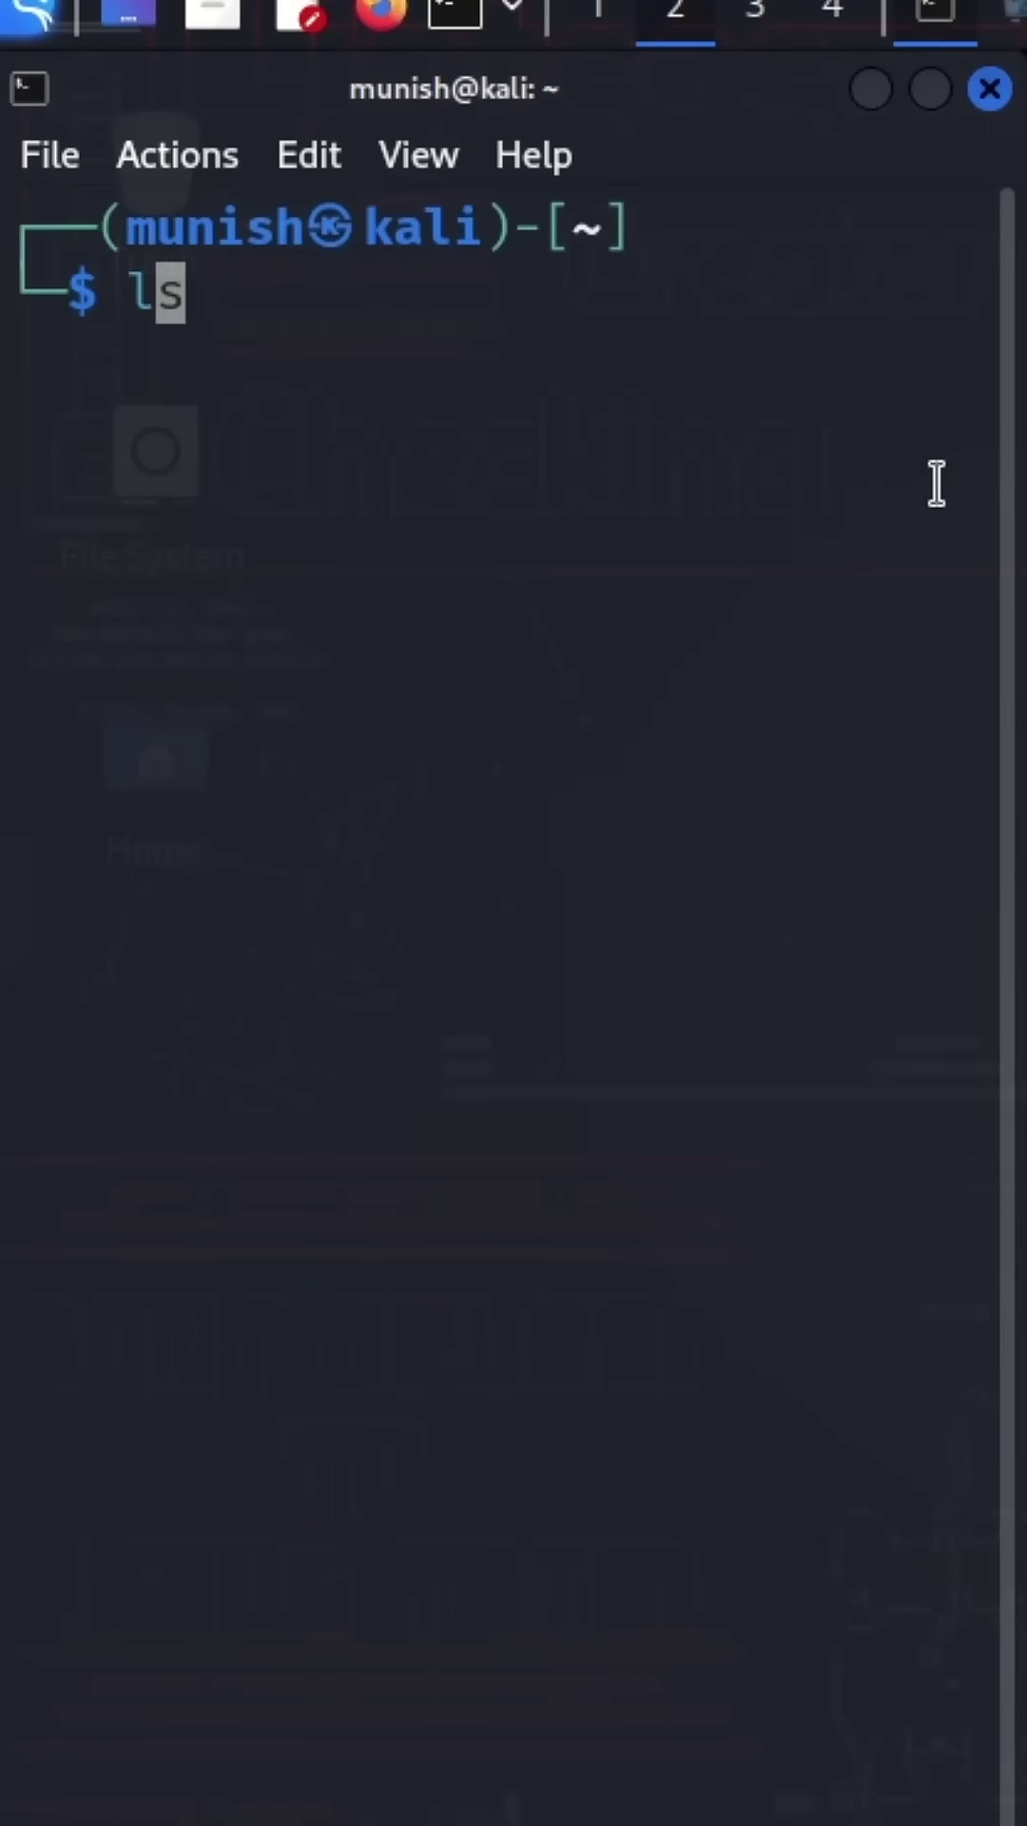
type("usb ")
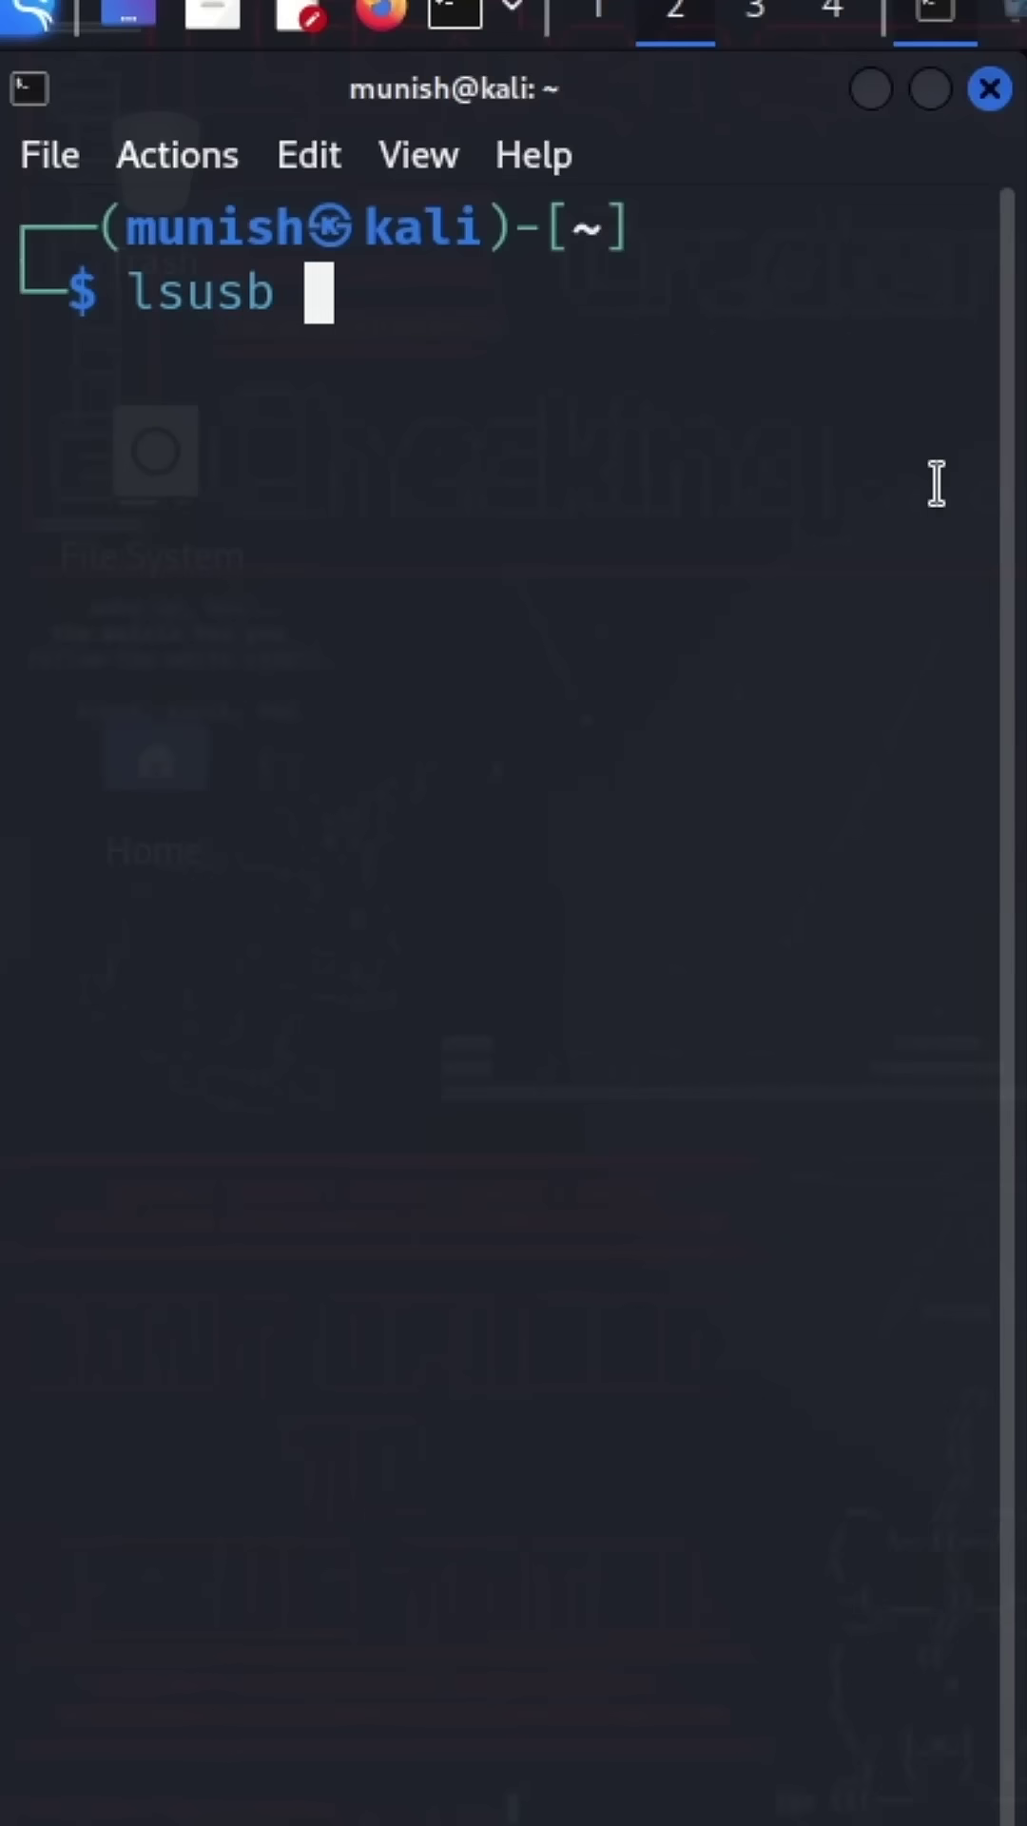
type("&& sudo j")
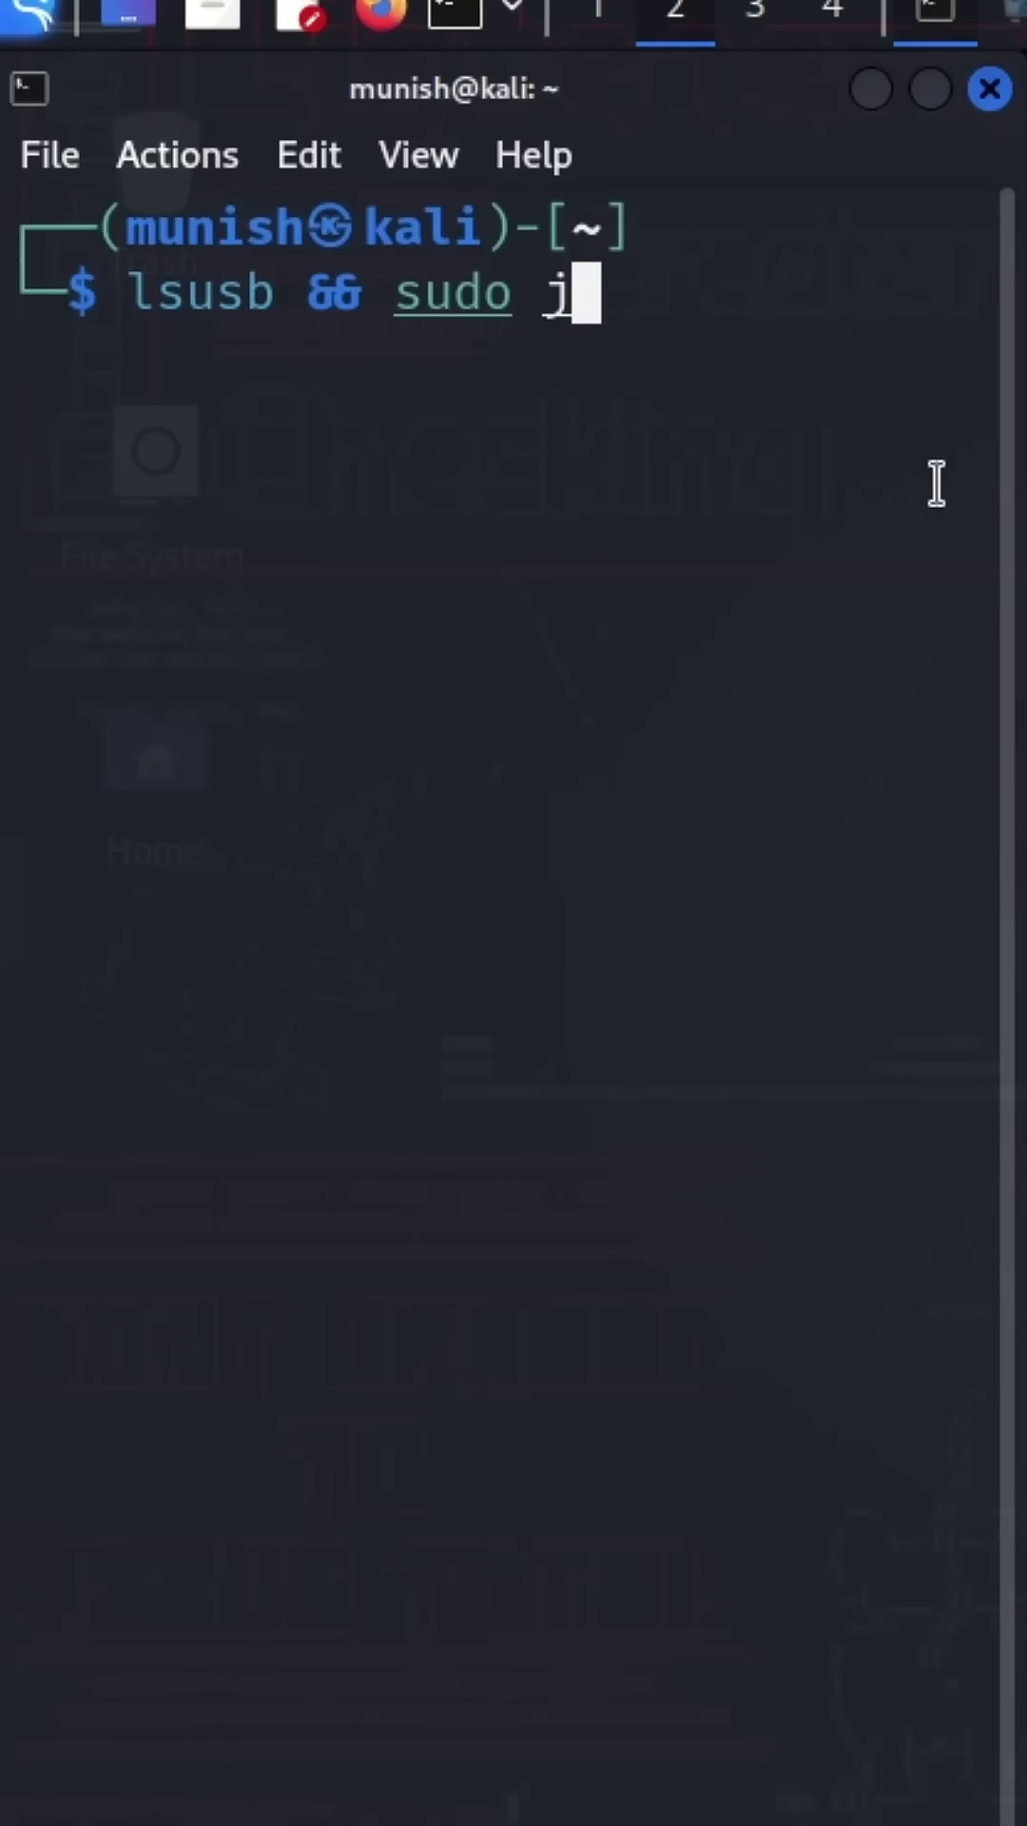
type("ournalctl")
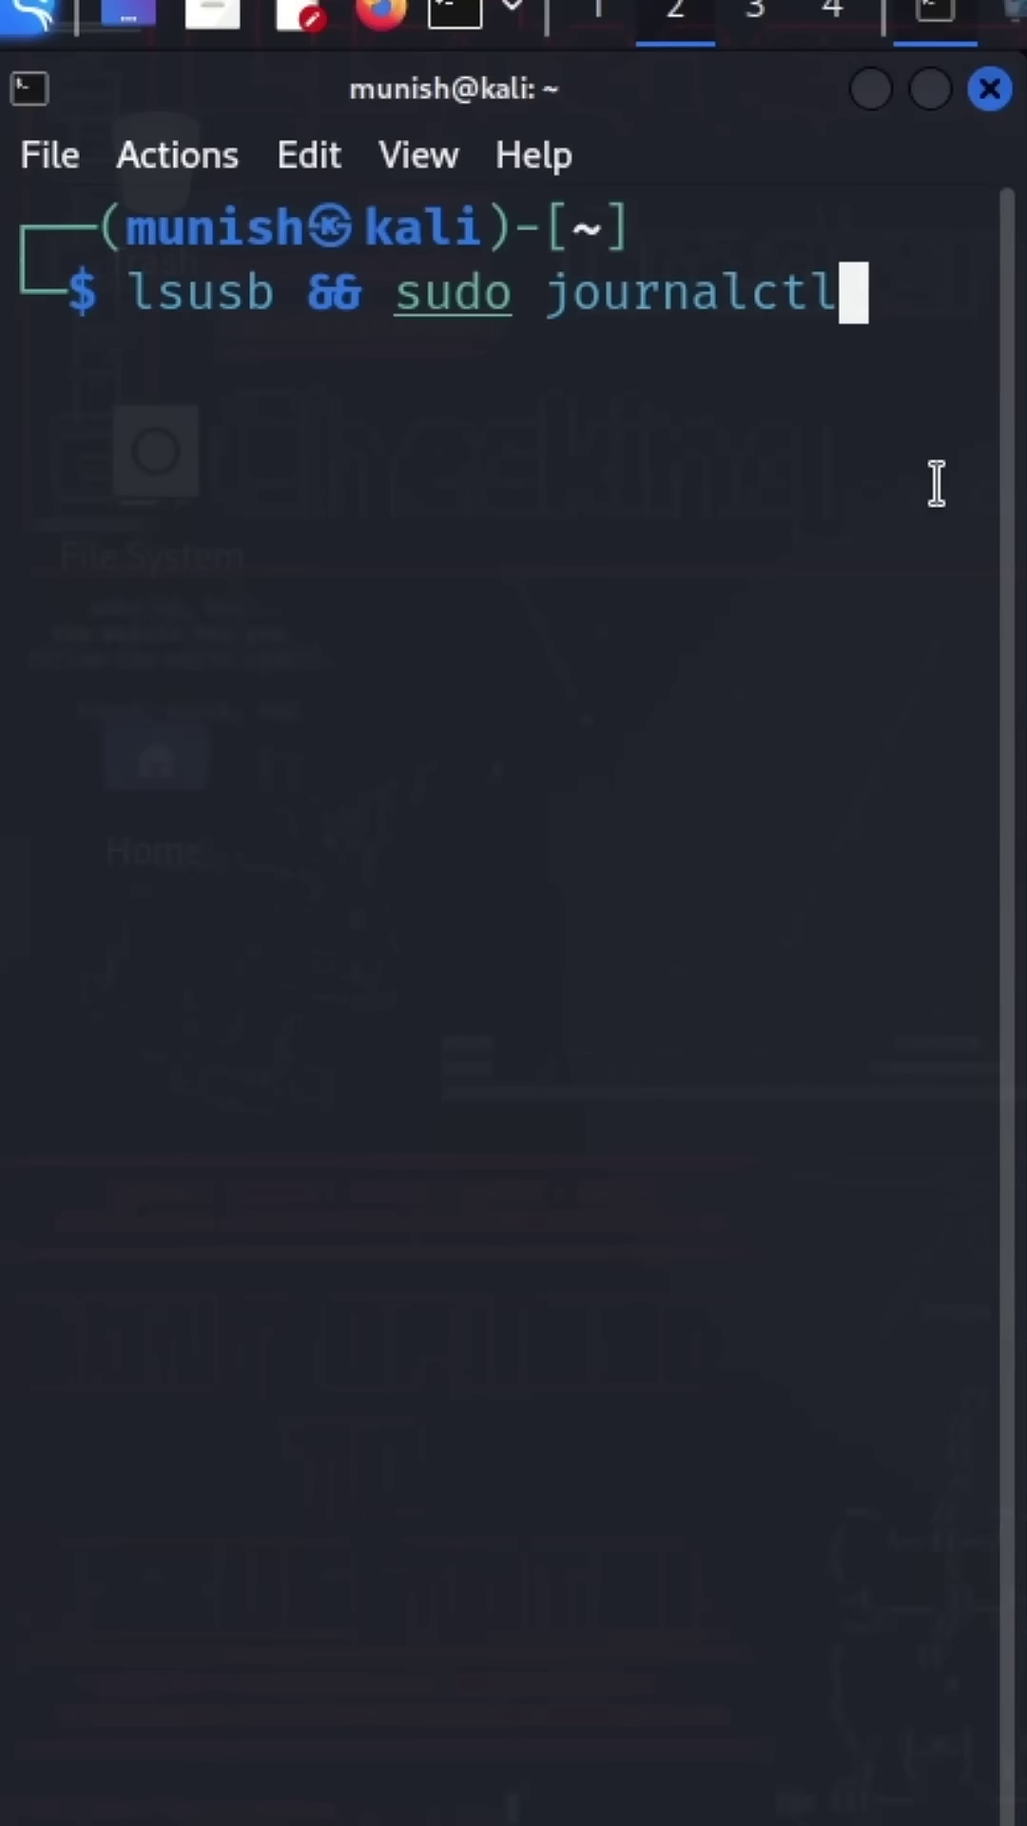
type(" | gr")
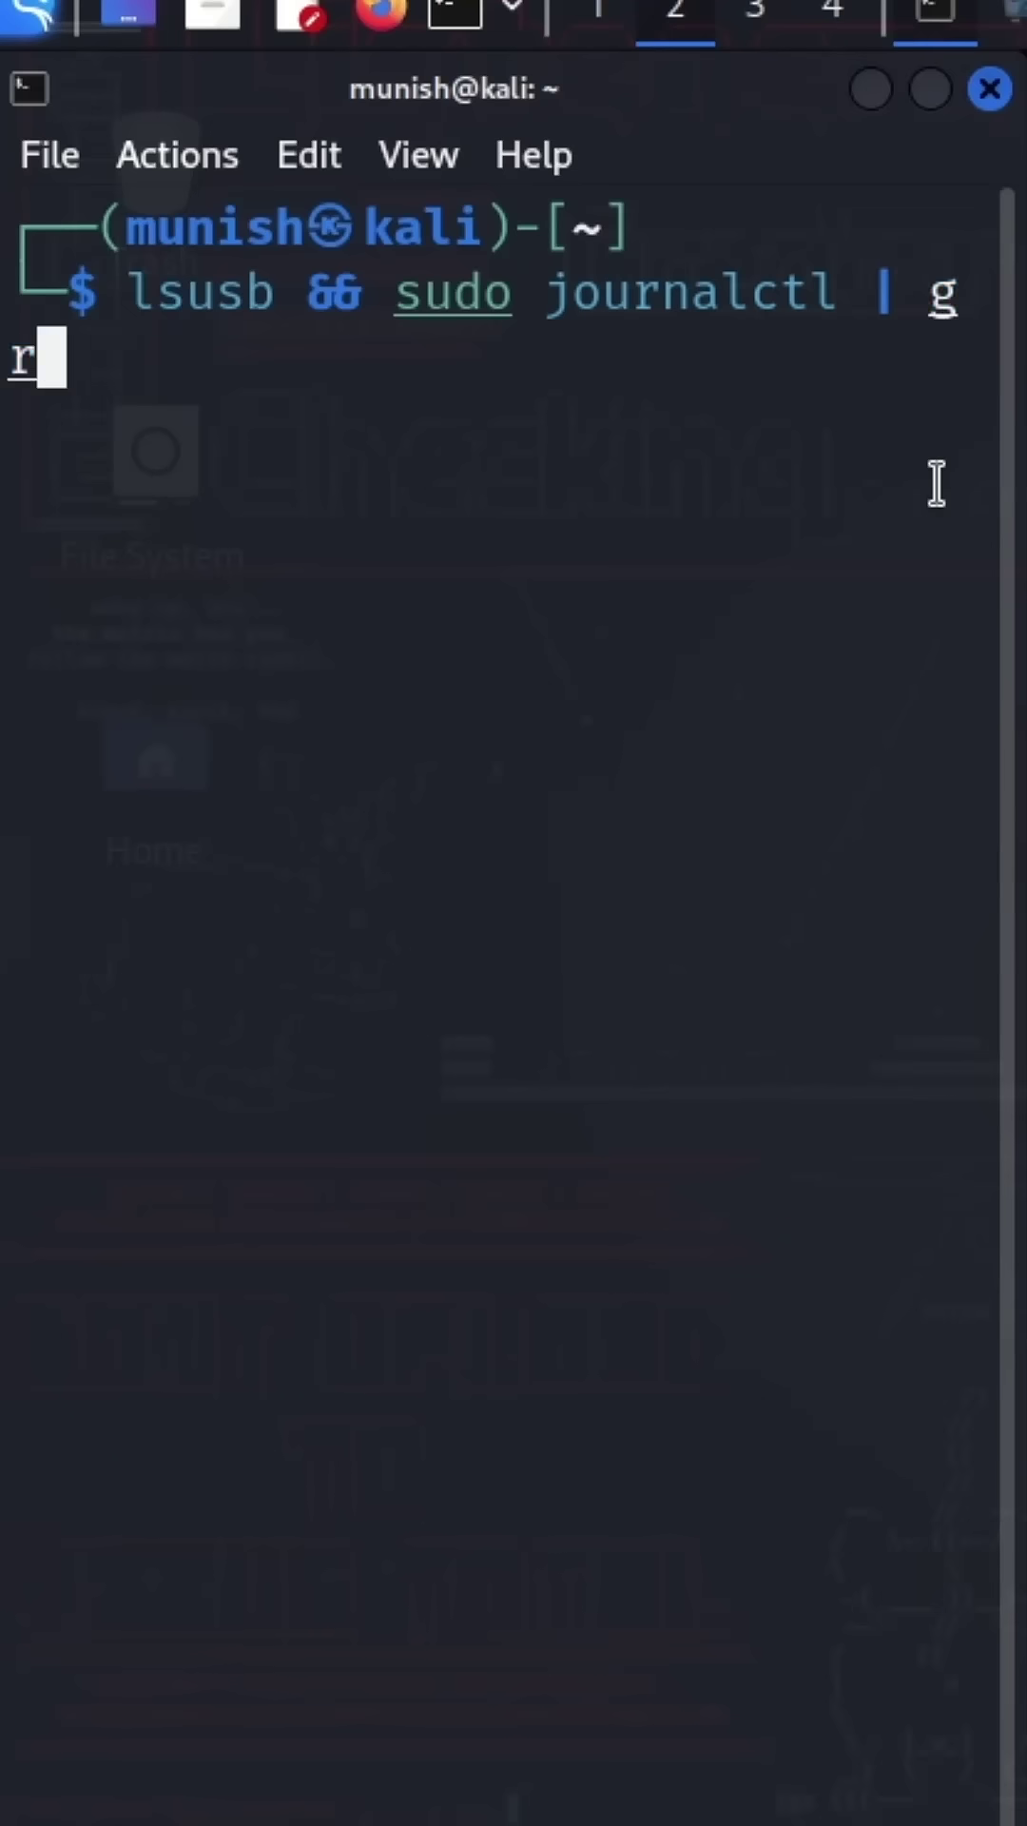
type("ep -i ")
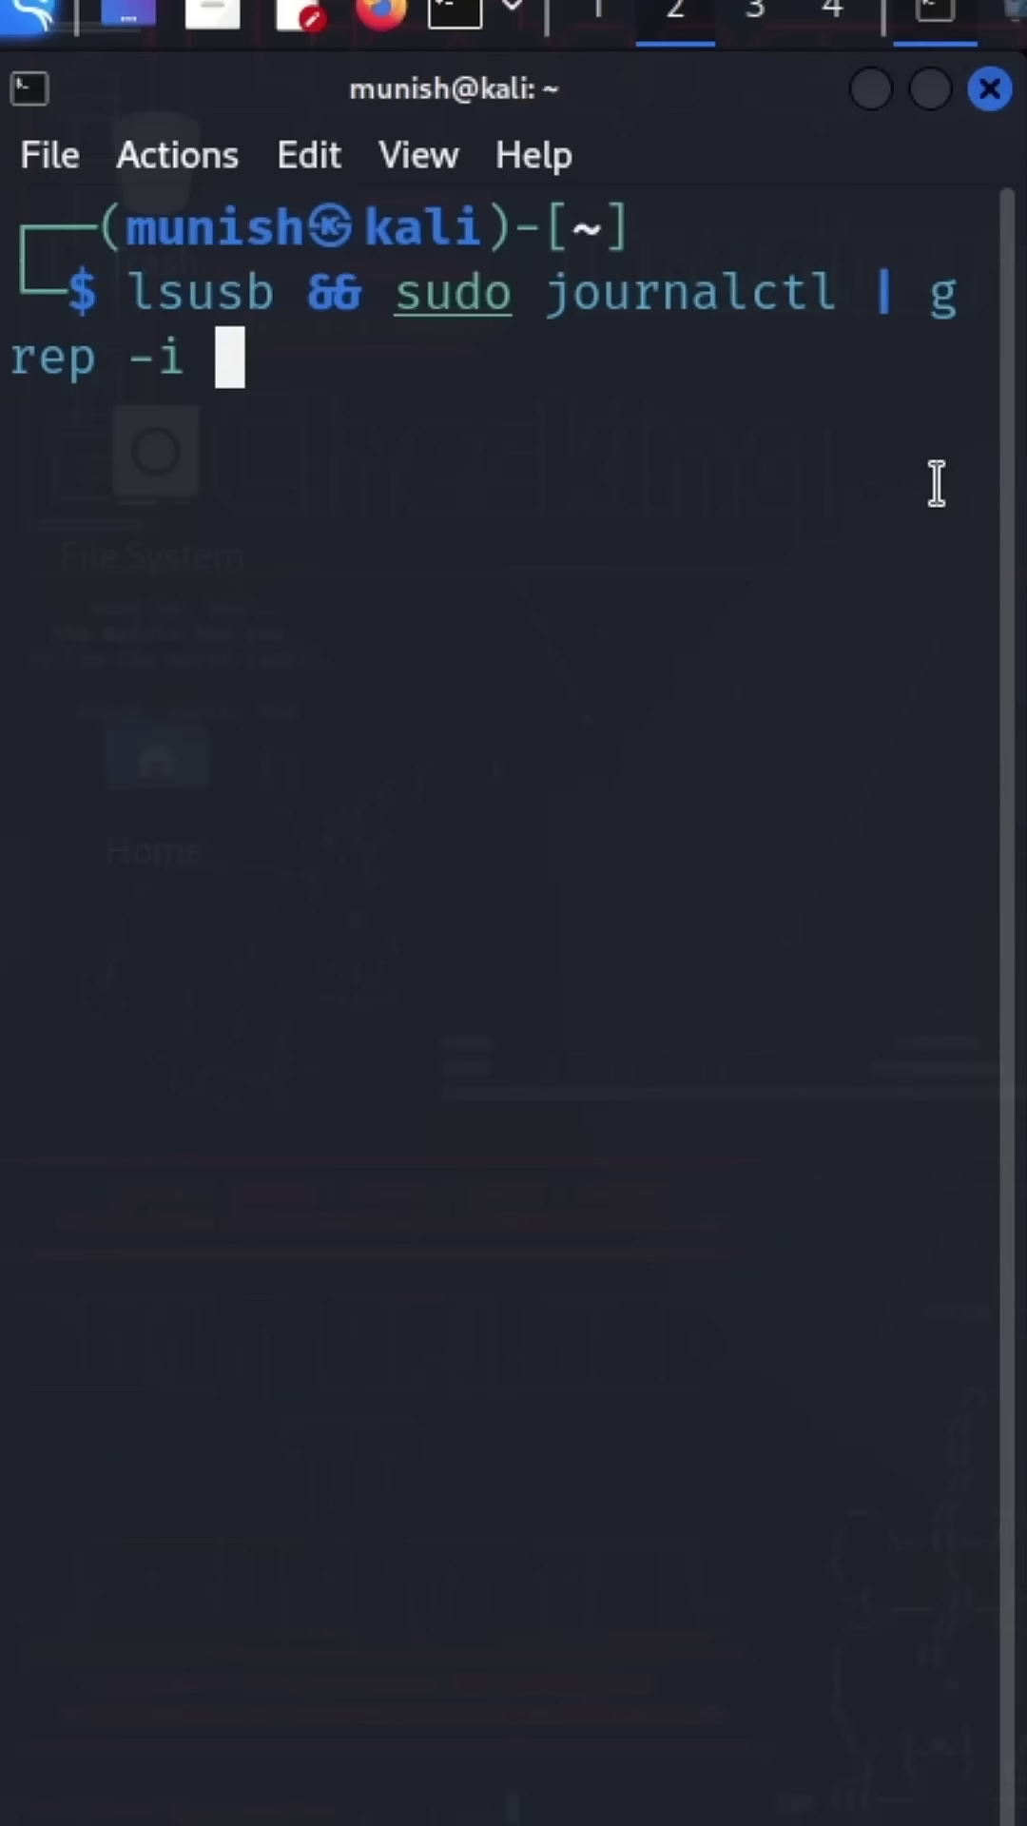
type("usb | hea")
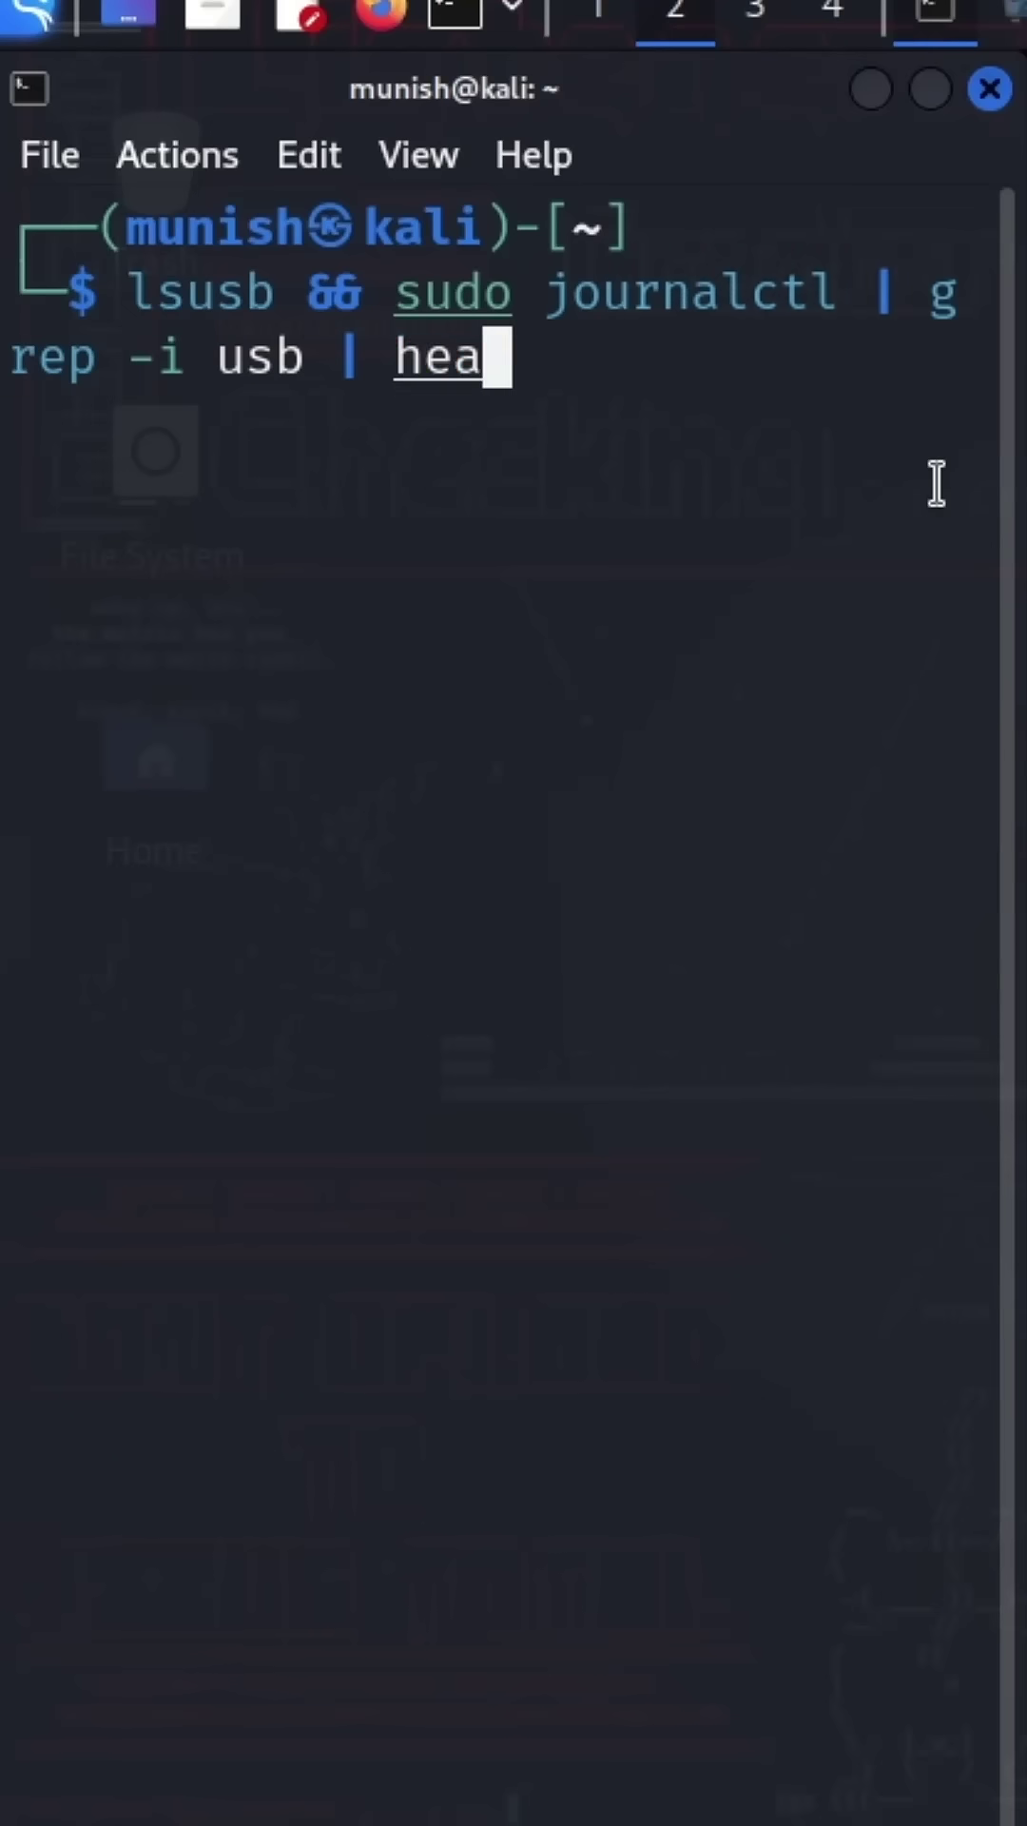
type("d -20")
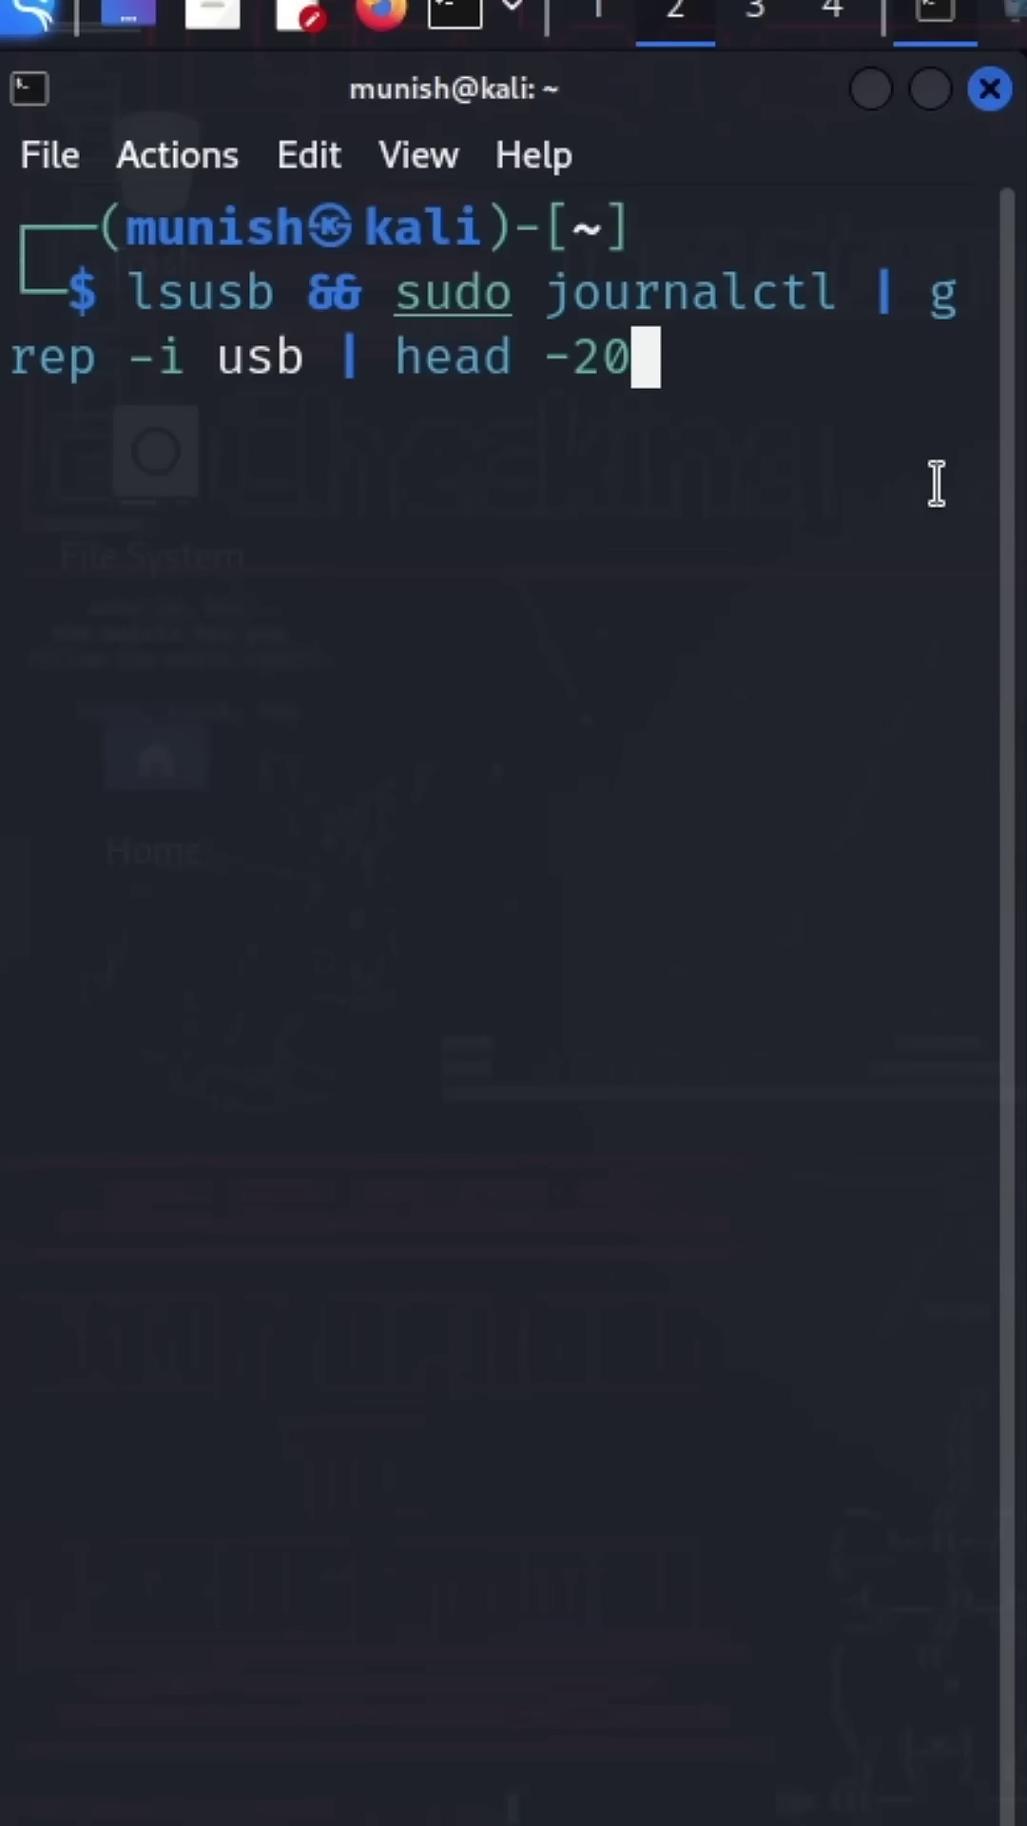
- Run lsusb && sudo journalctl | grep -i usb | head -20, entering the sudo password
key("Return")
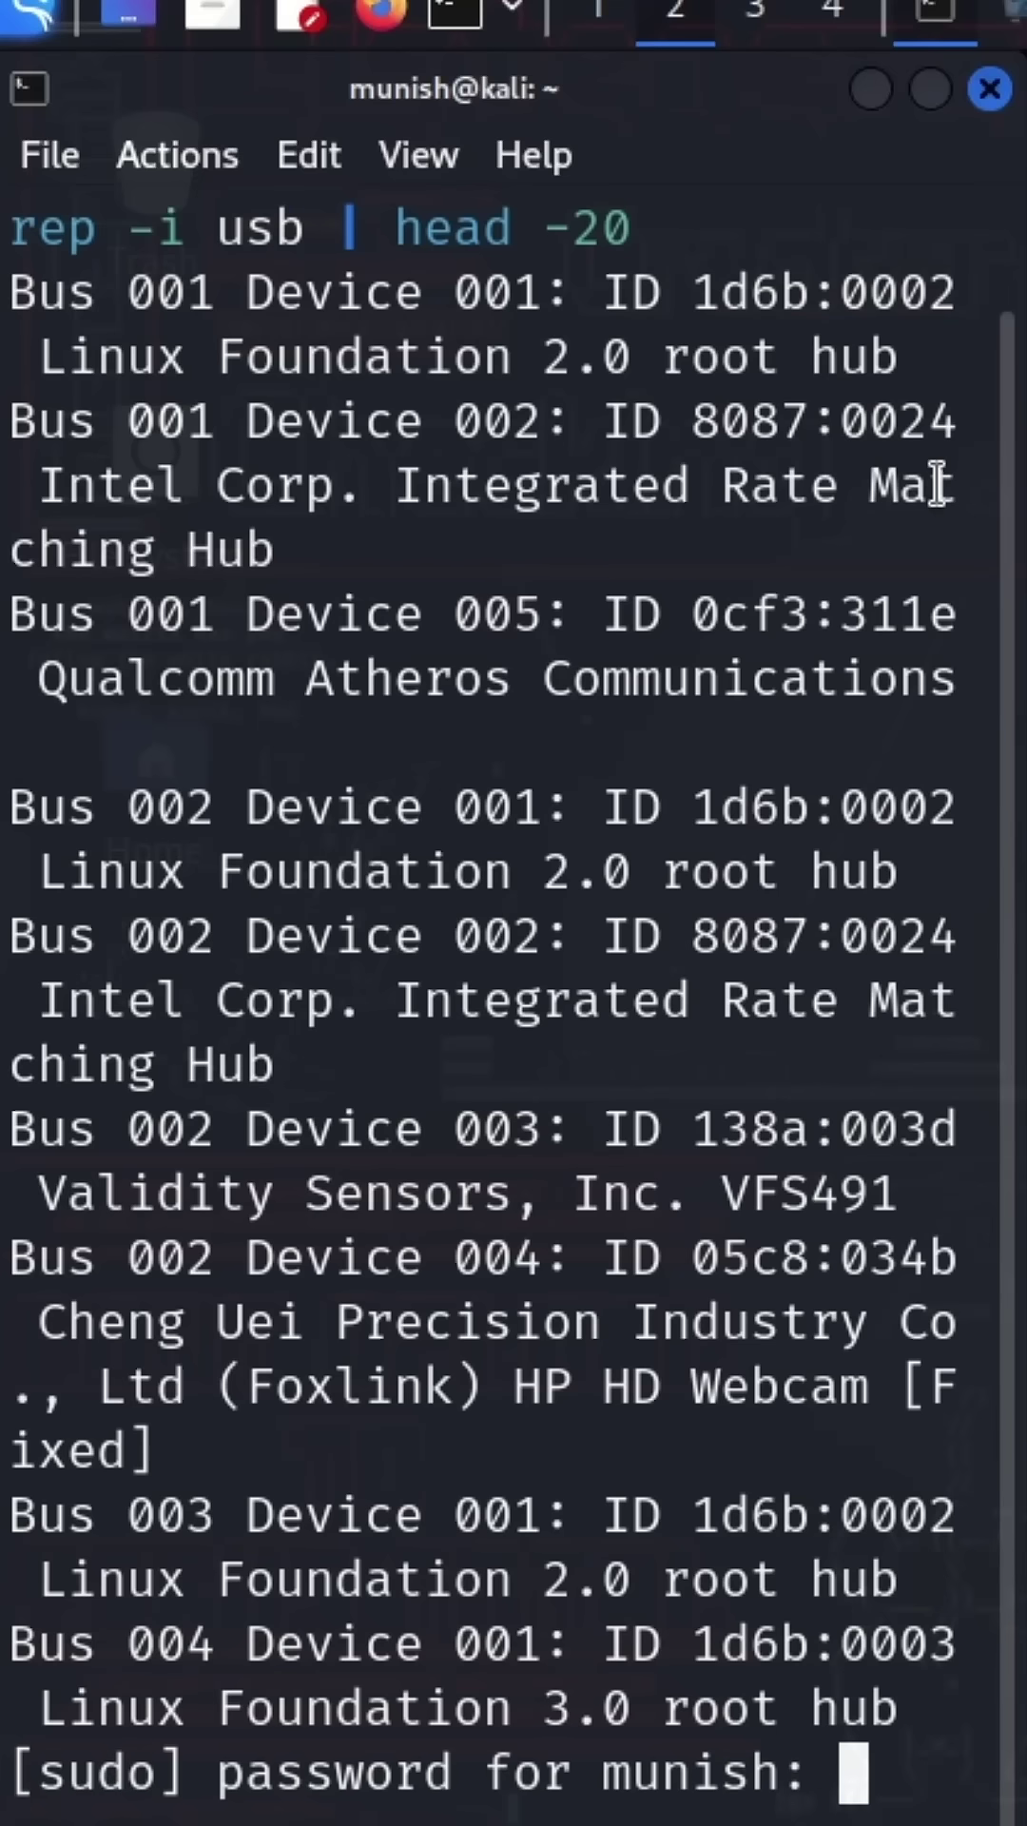
key("Return")
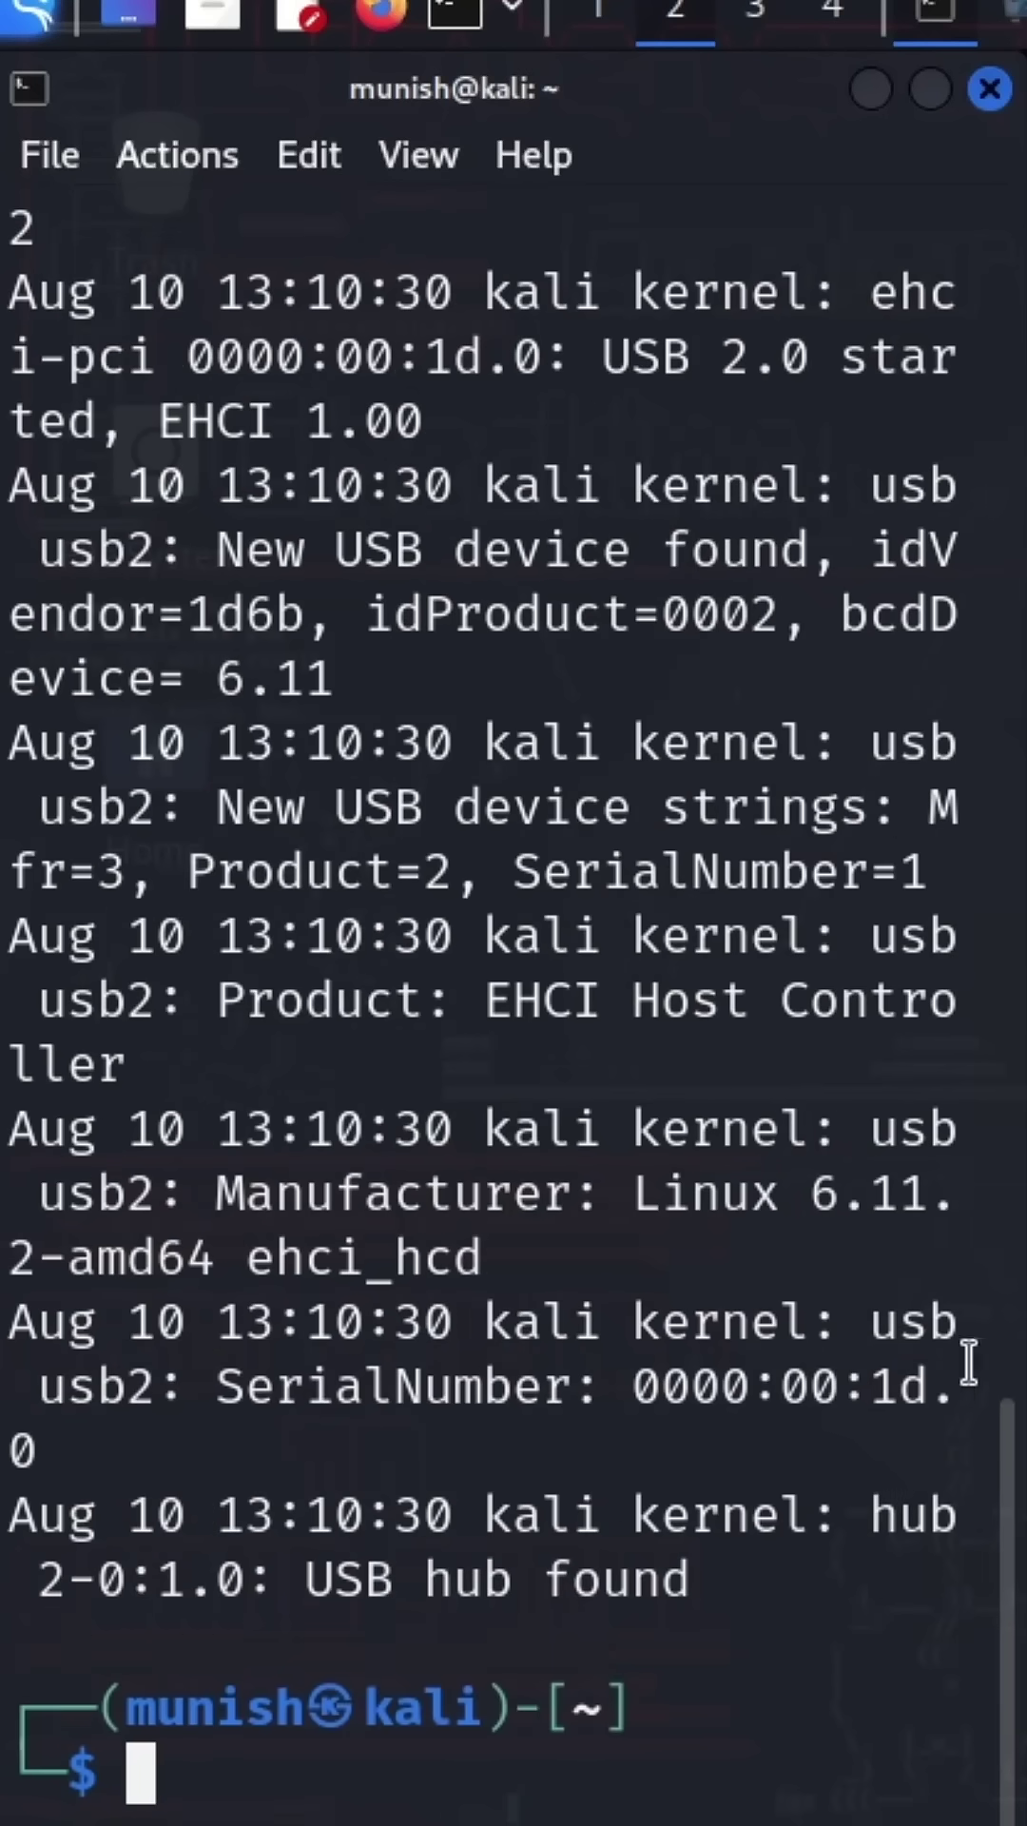
mouse_move(1007, 1541)
scroll(1011, 1470, "up", 4)
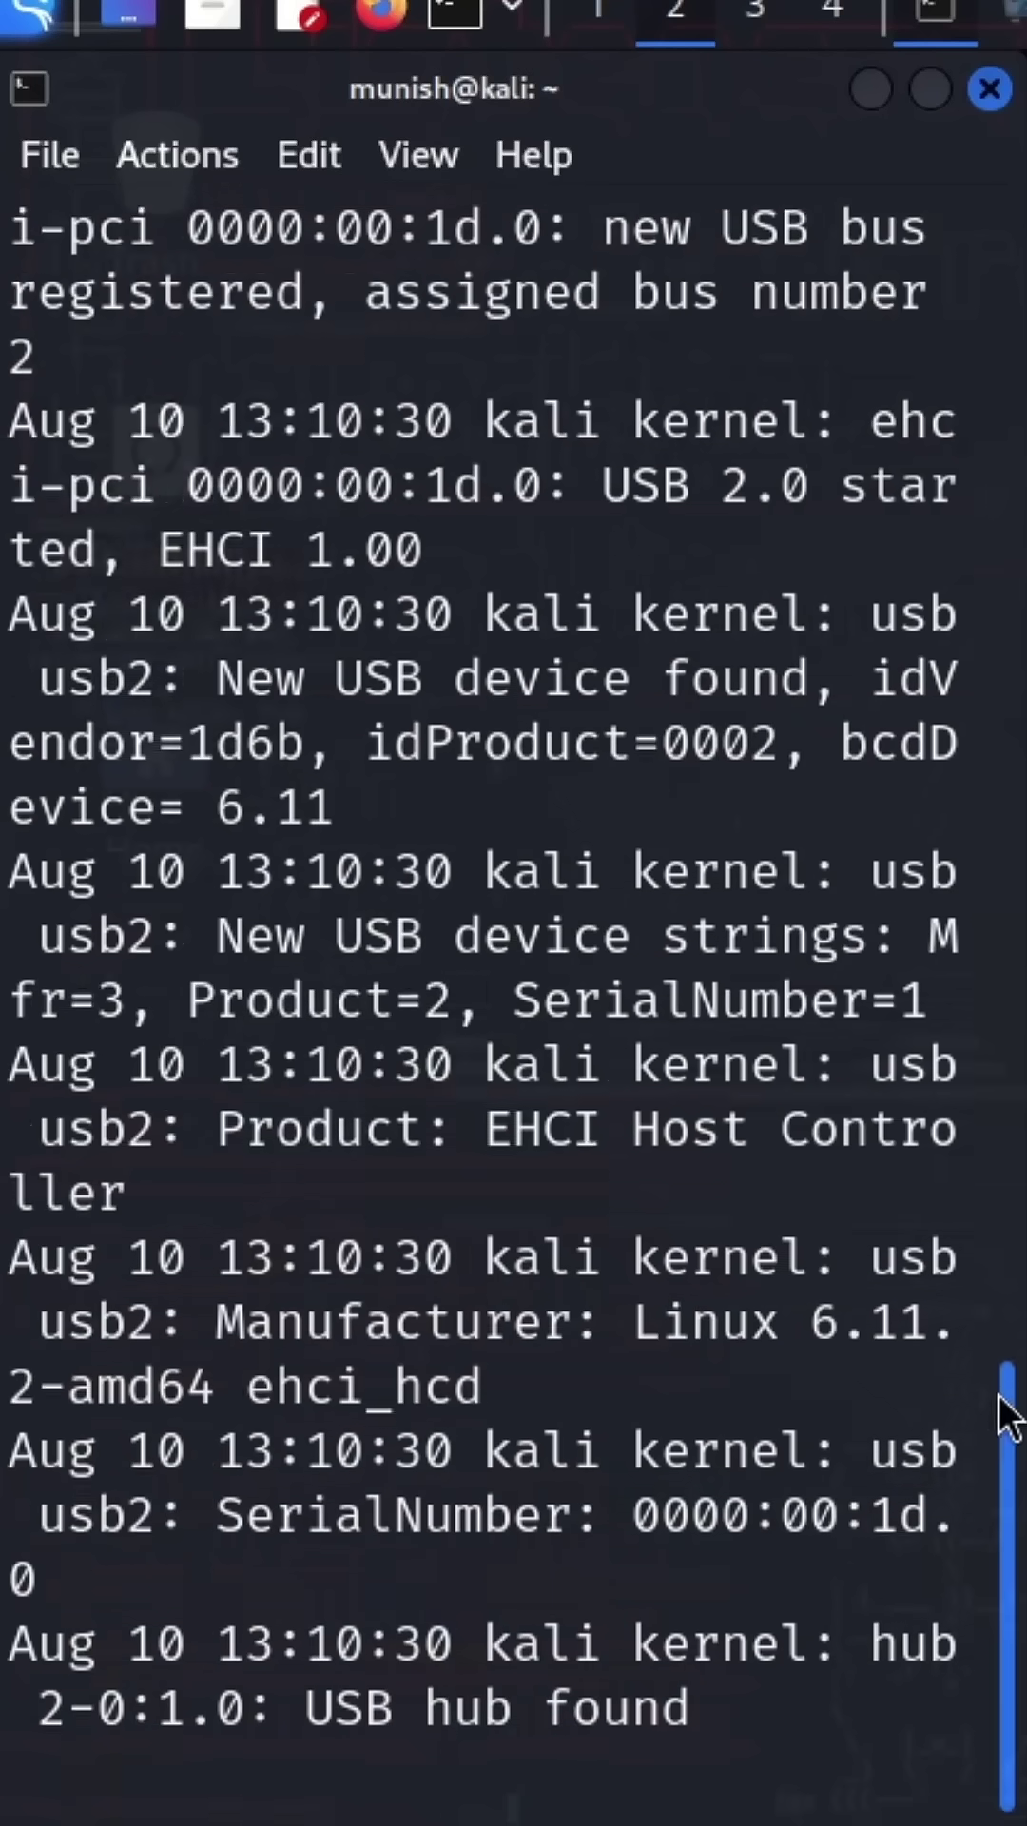
scroll(1010, 1469, "up", 2)
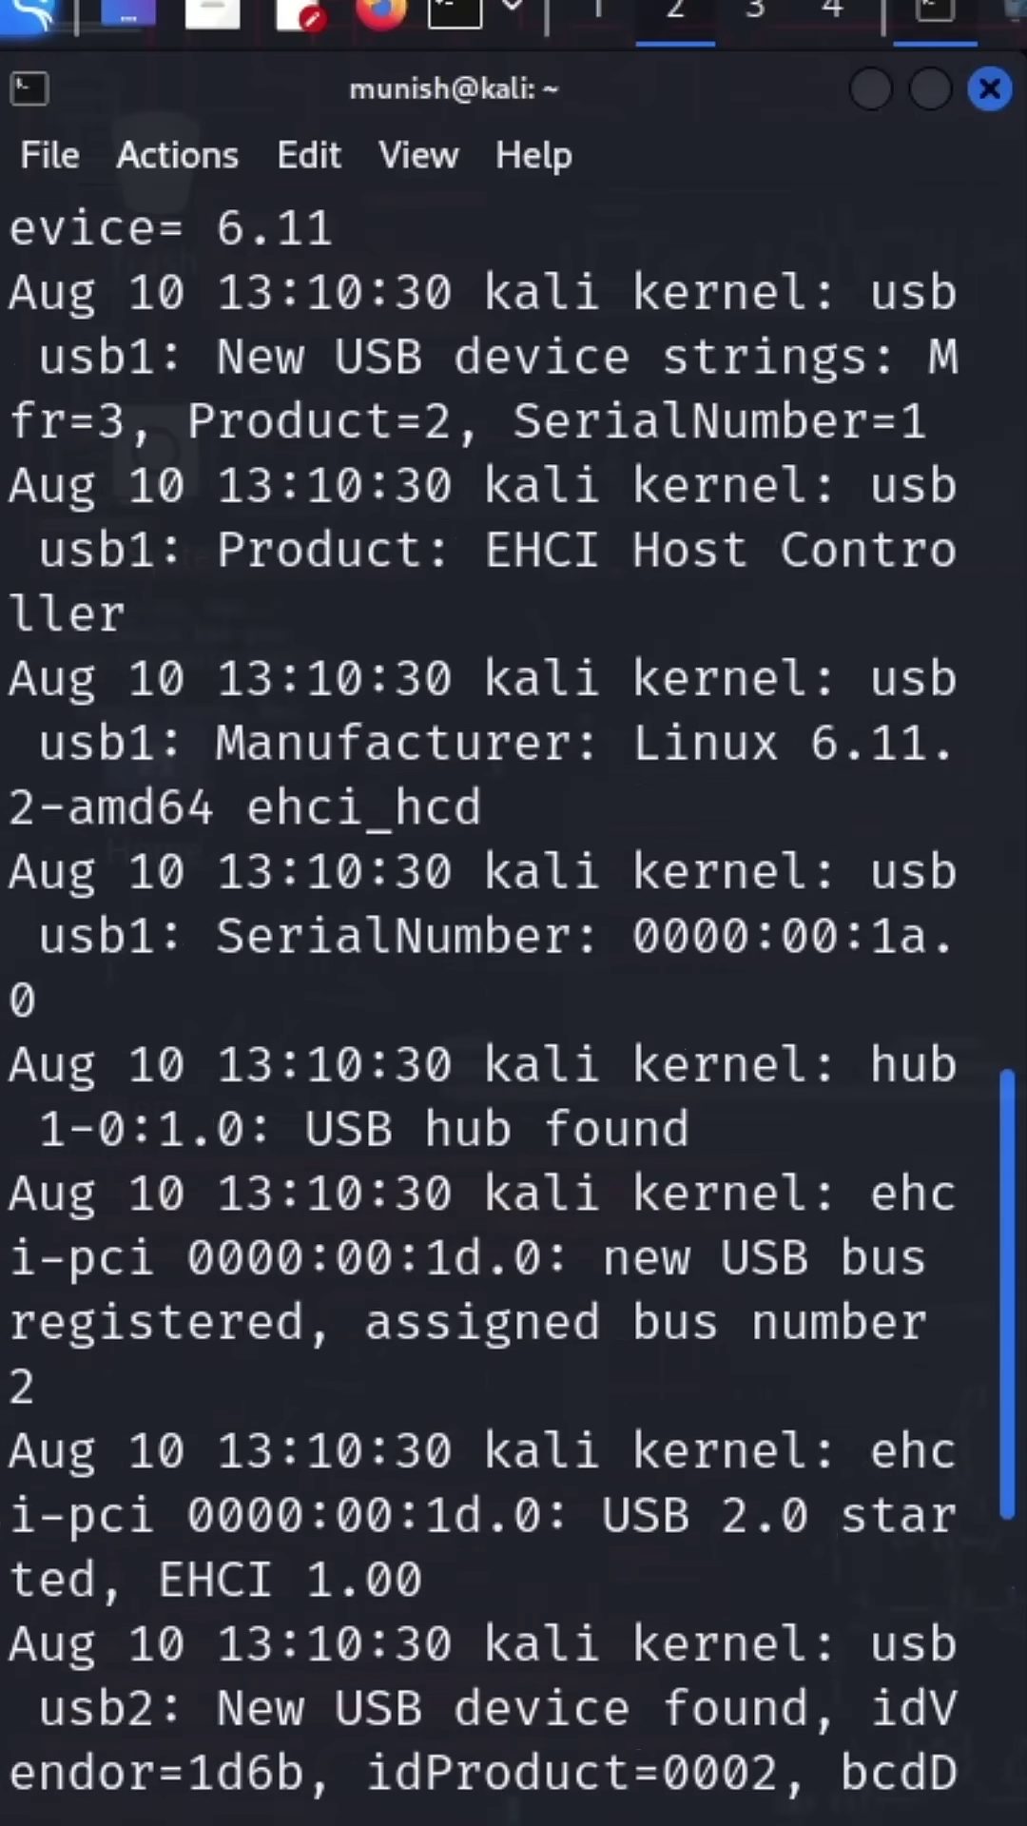
scroll(1010, 1469, "up", 2)
scroll(1010, 1470, "up", 1)
scroll(1011, 1470, "up", 1)
scroll(986, 726, "up", 2)
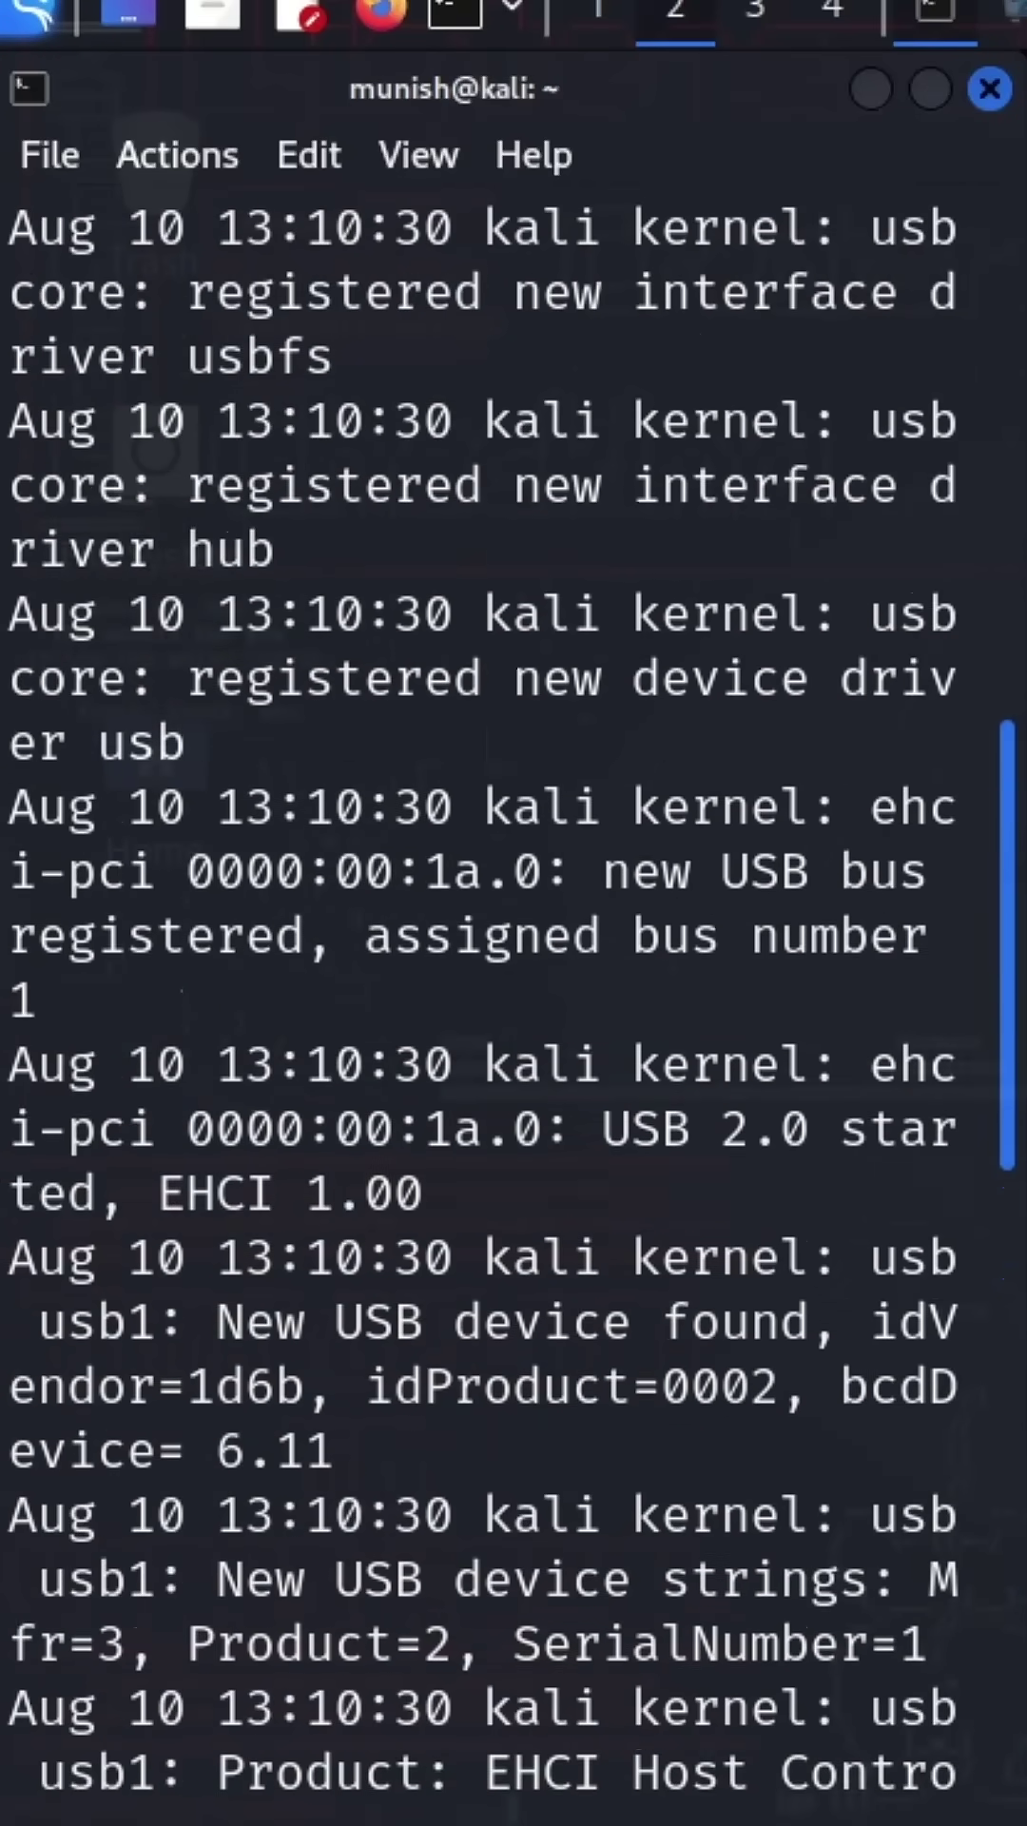
scroll(985, 727, "up", 2)
scroll(941, 652, "up", 1)
scroll(913, 592, "up", 2)
scroll(881, 542, "up", 1)
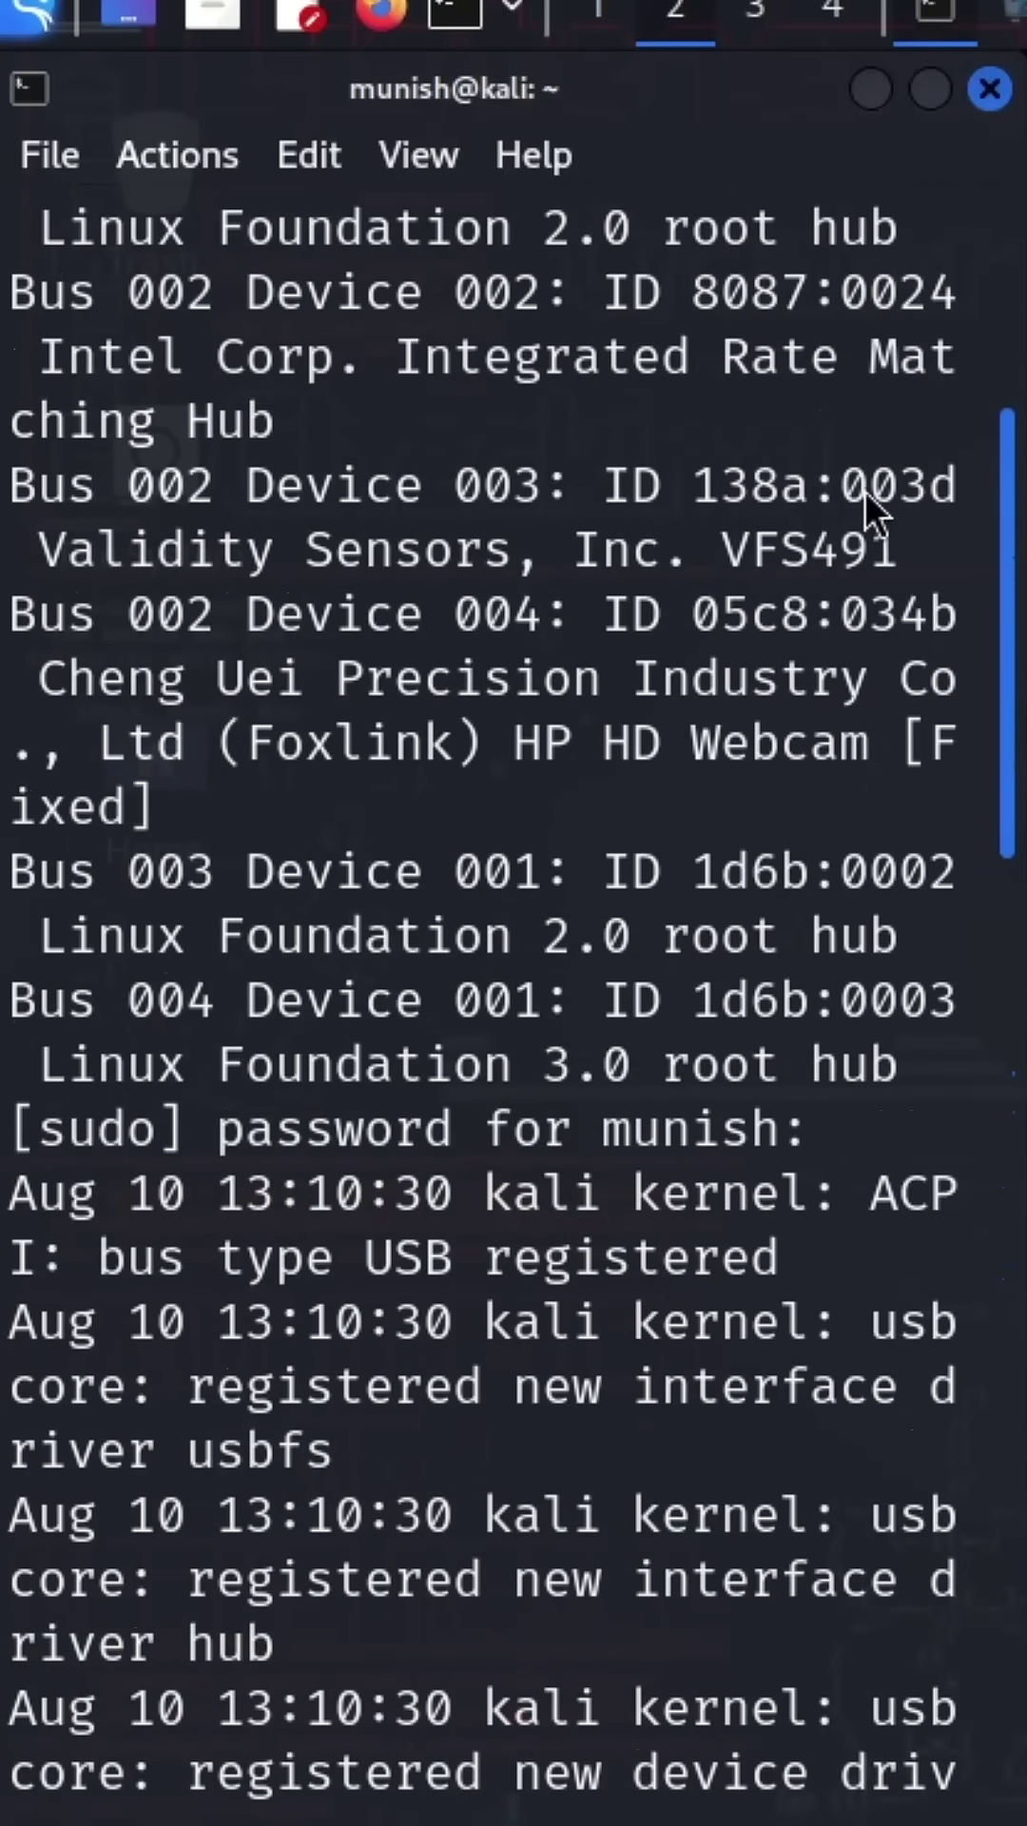
scroll(856, 485, "up", 2)
scroll(828, 431, "up", 2)
scroll(763, 341, "up", 2)
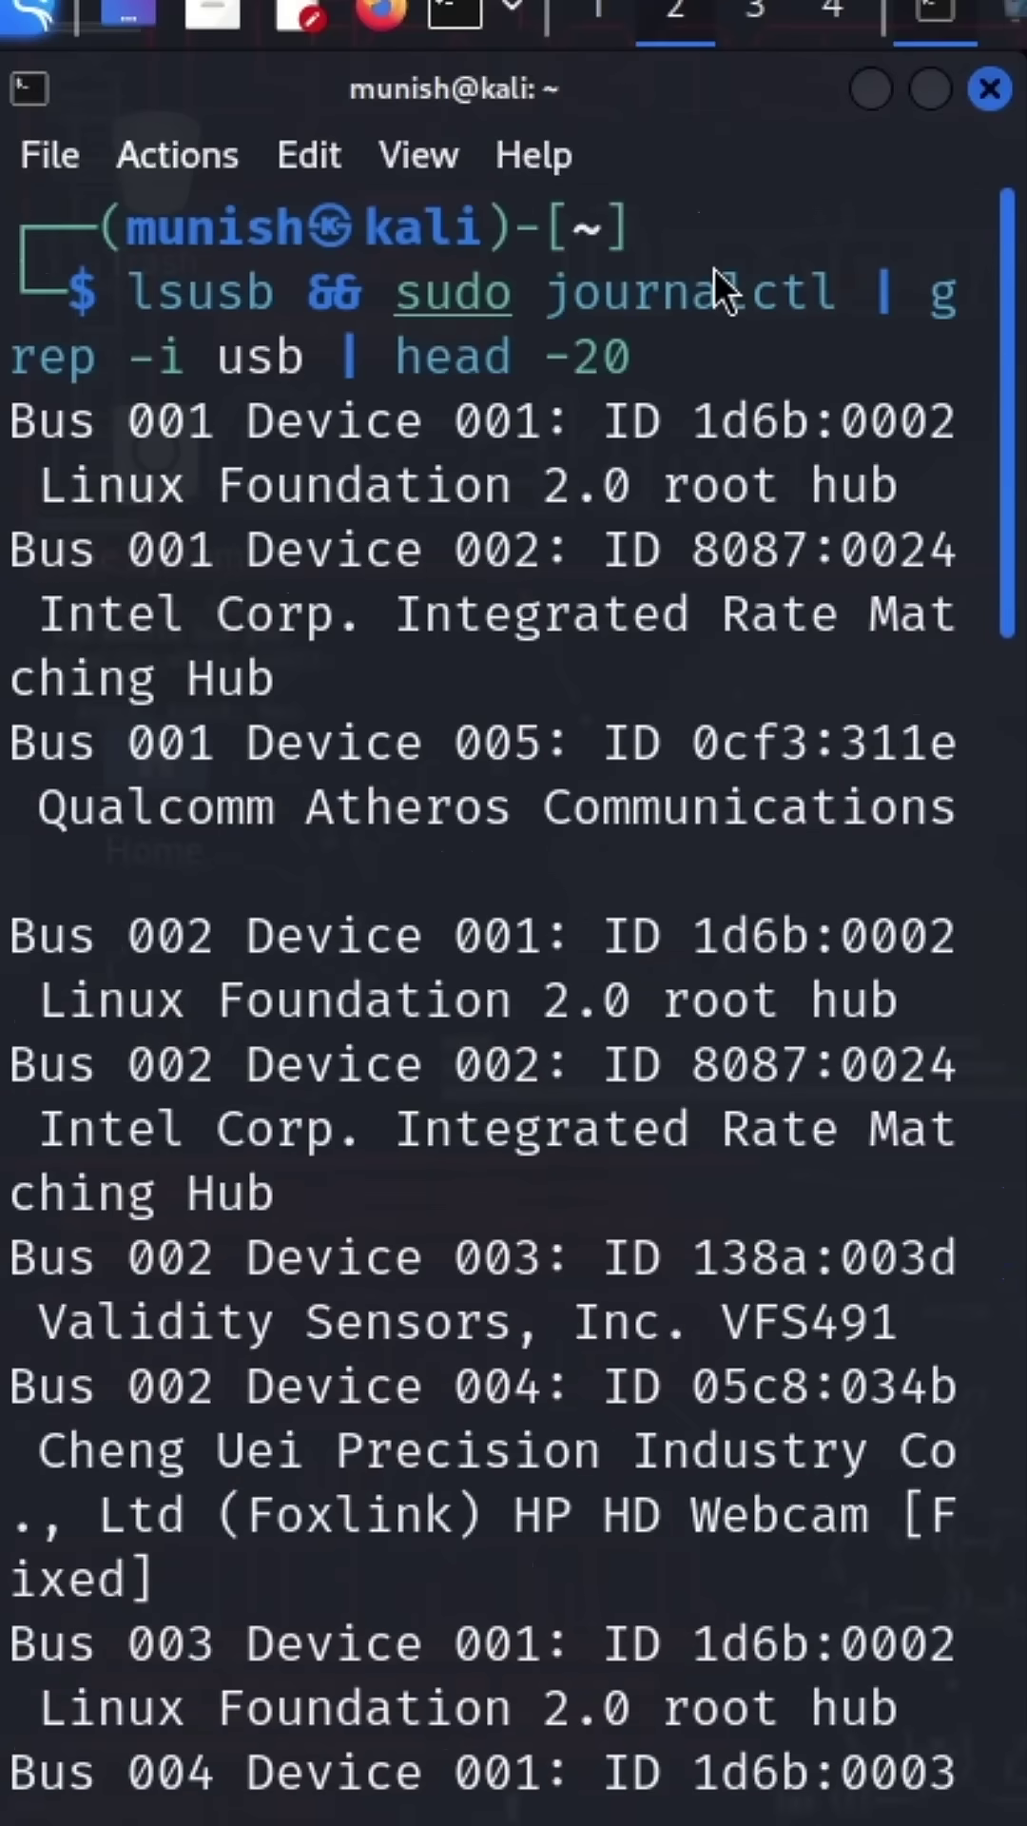
scroll(714, 266, "down", 3)
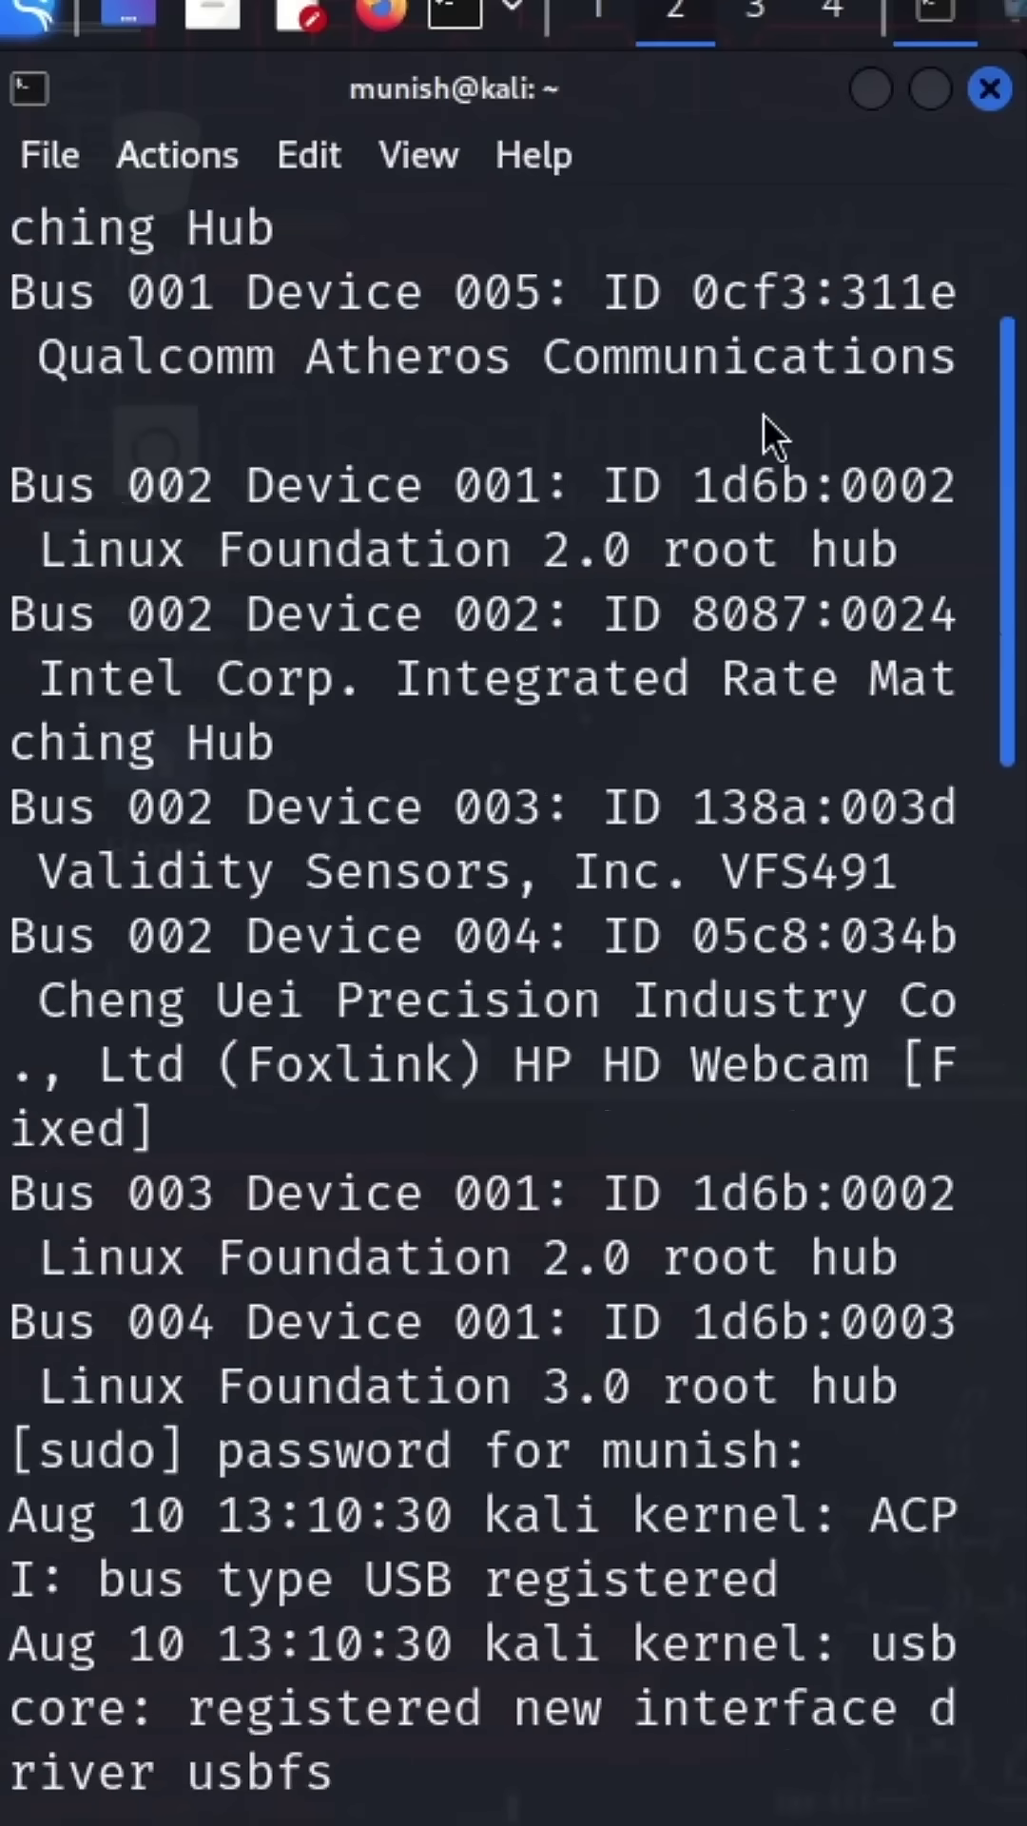
mouse_move(513, 1064)
left_mouse_down()
mouse_move(640, 1149)
mouse_move(586, 1141)
left_mouse_up()
left_click(585, 1141)
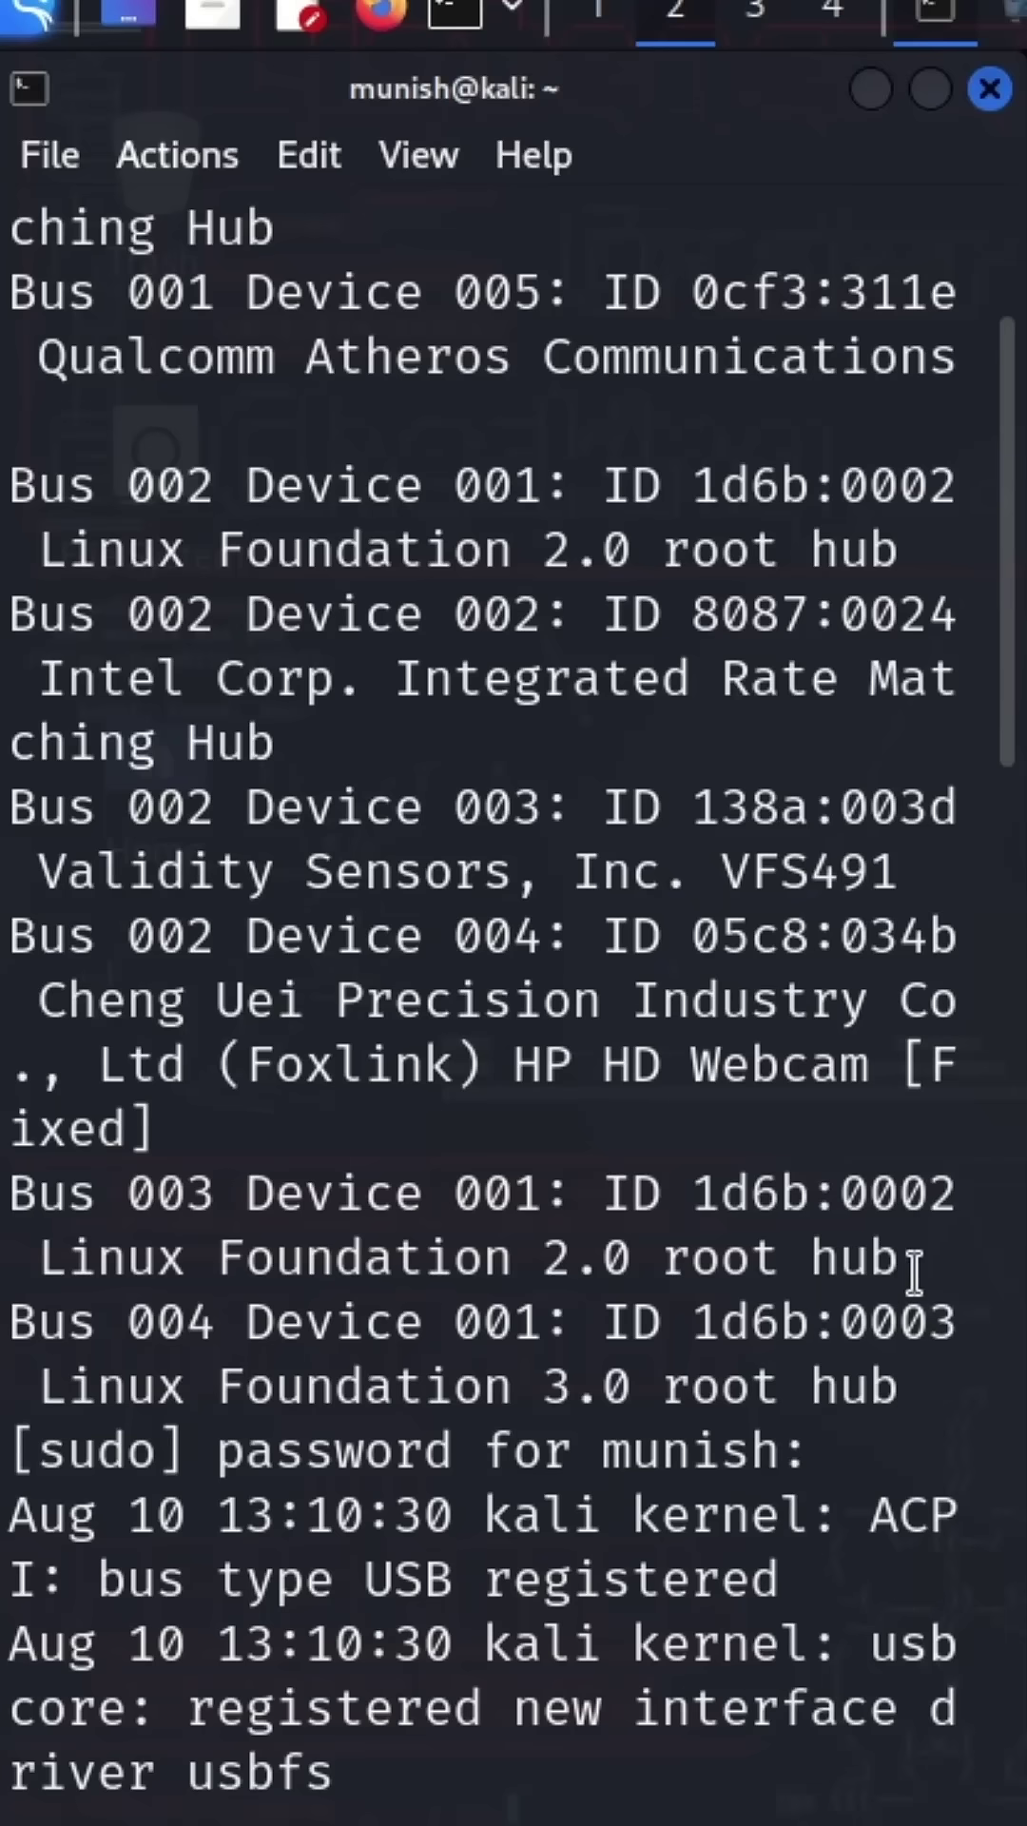
left_click_drag(919, 1258, 32, 1277)
left_click(735, 1135)
scroll(1008, 741, "up", 1)
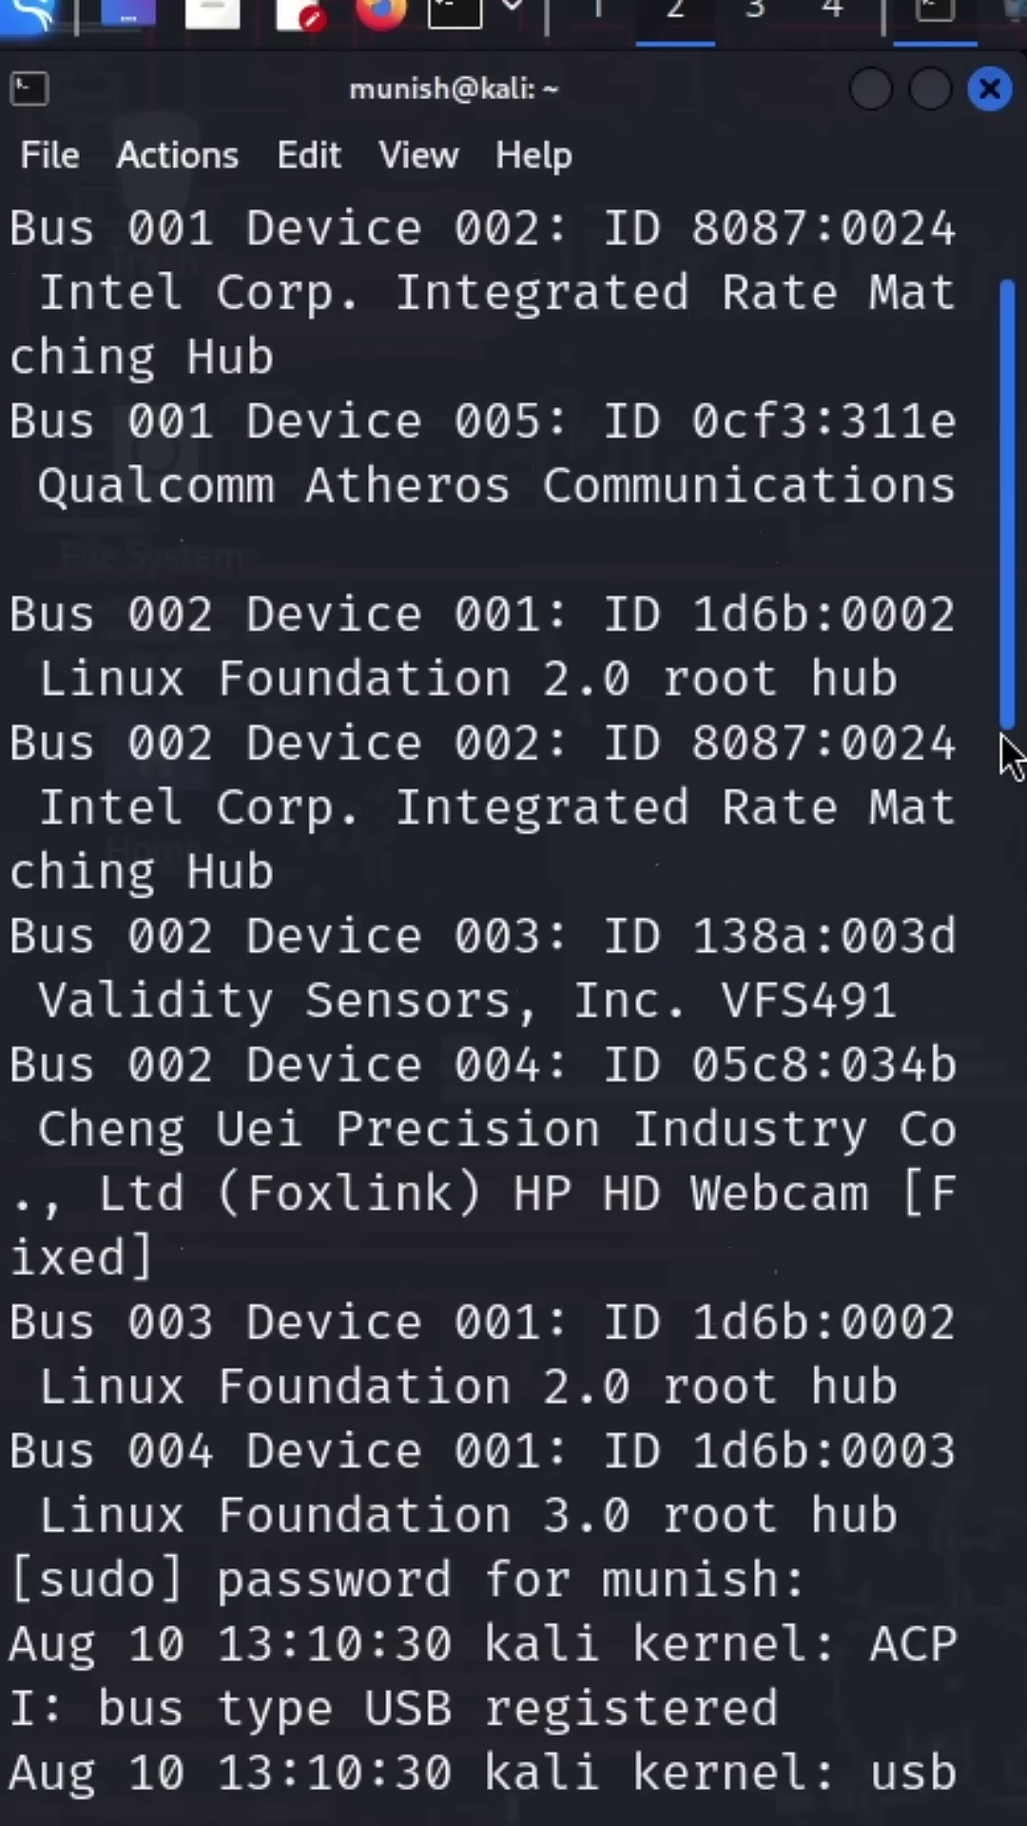
left_click_drag(1006, 743, 1010, 1127)
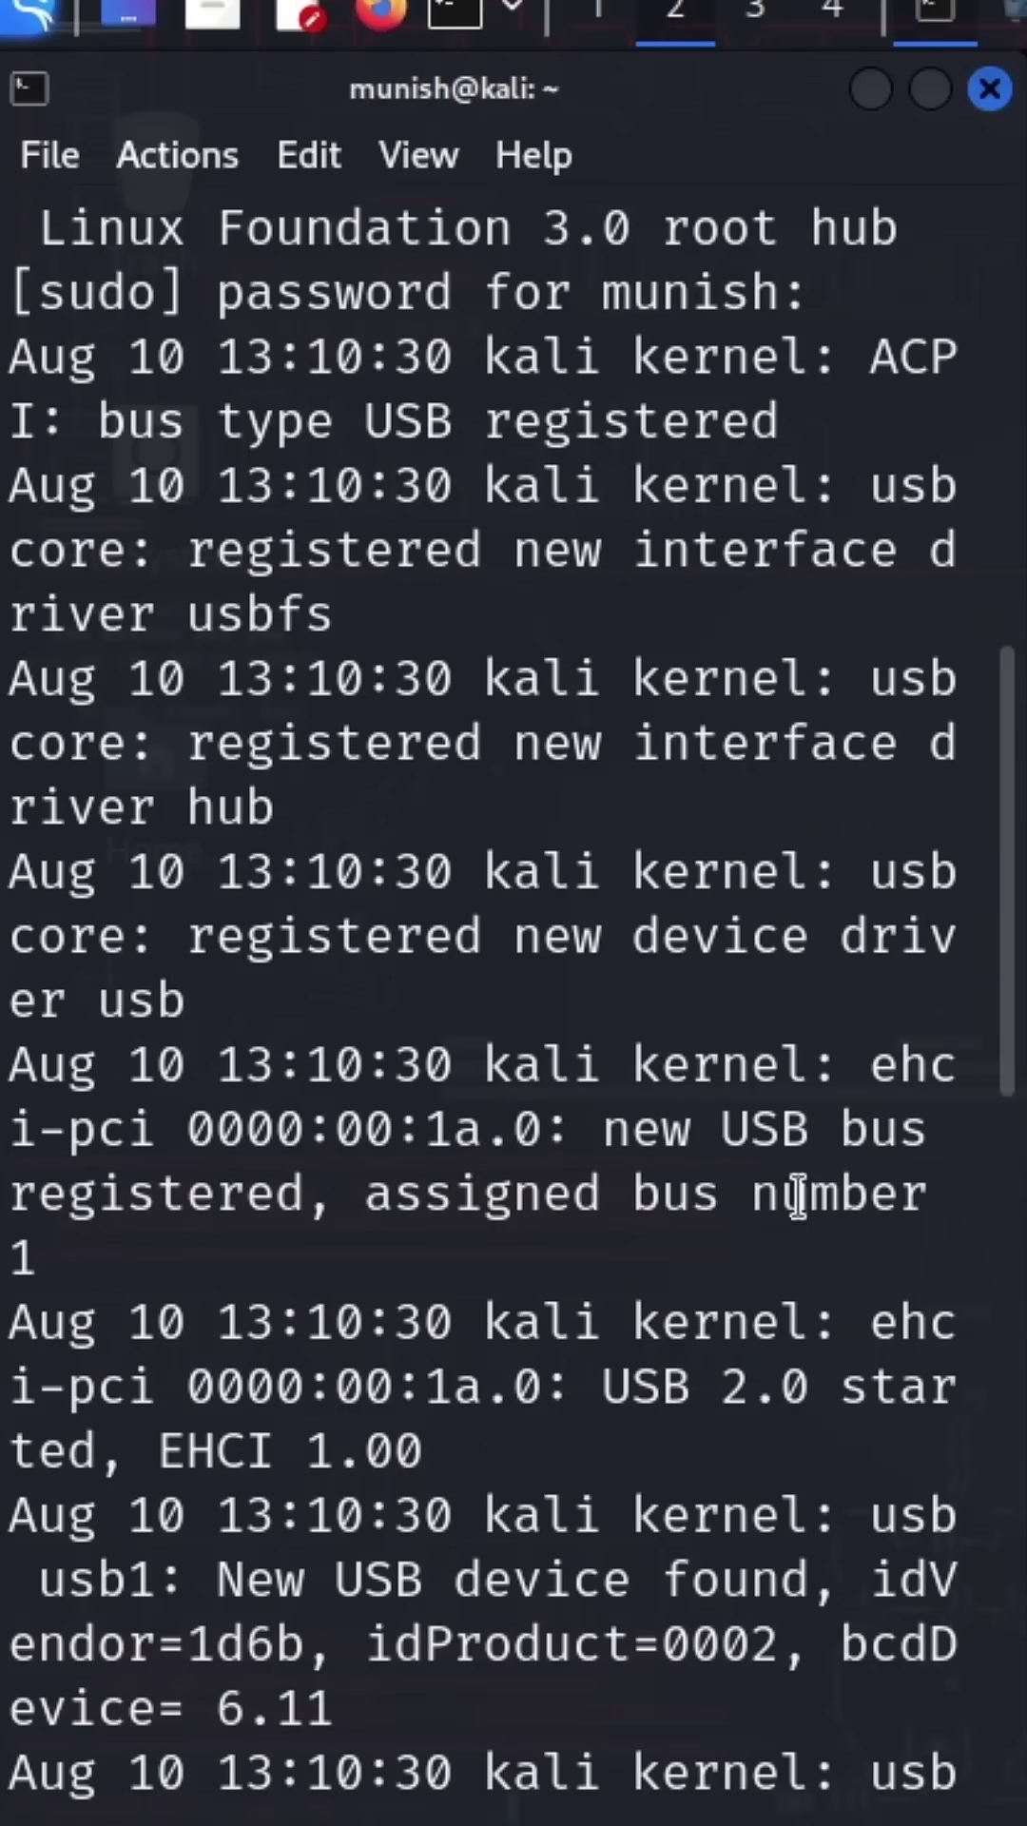
left_click_drag(602, 1126, 930, 1127)
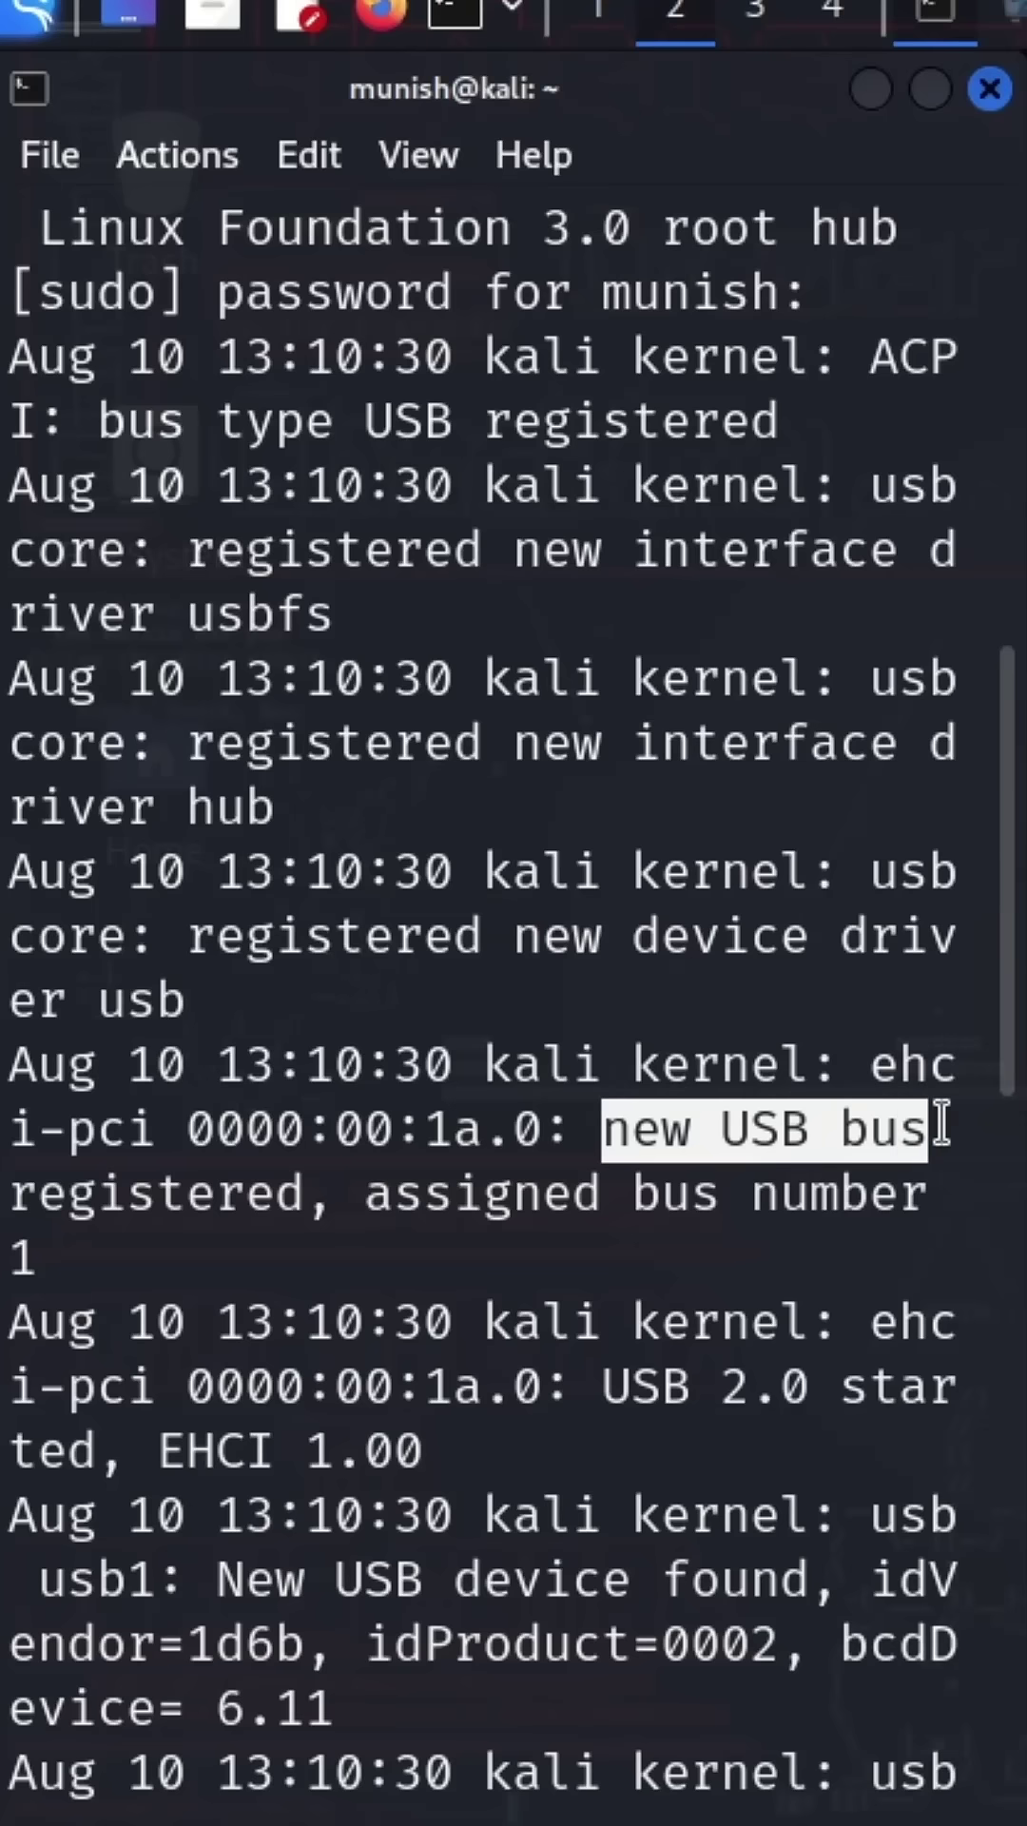
left_click(578, 1231)
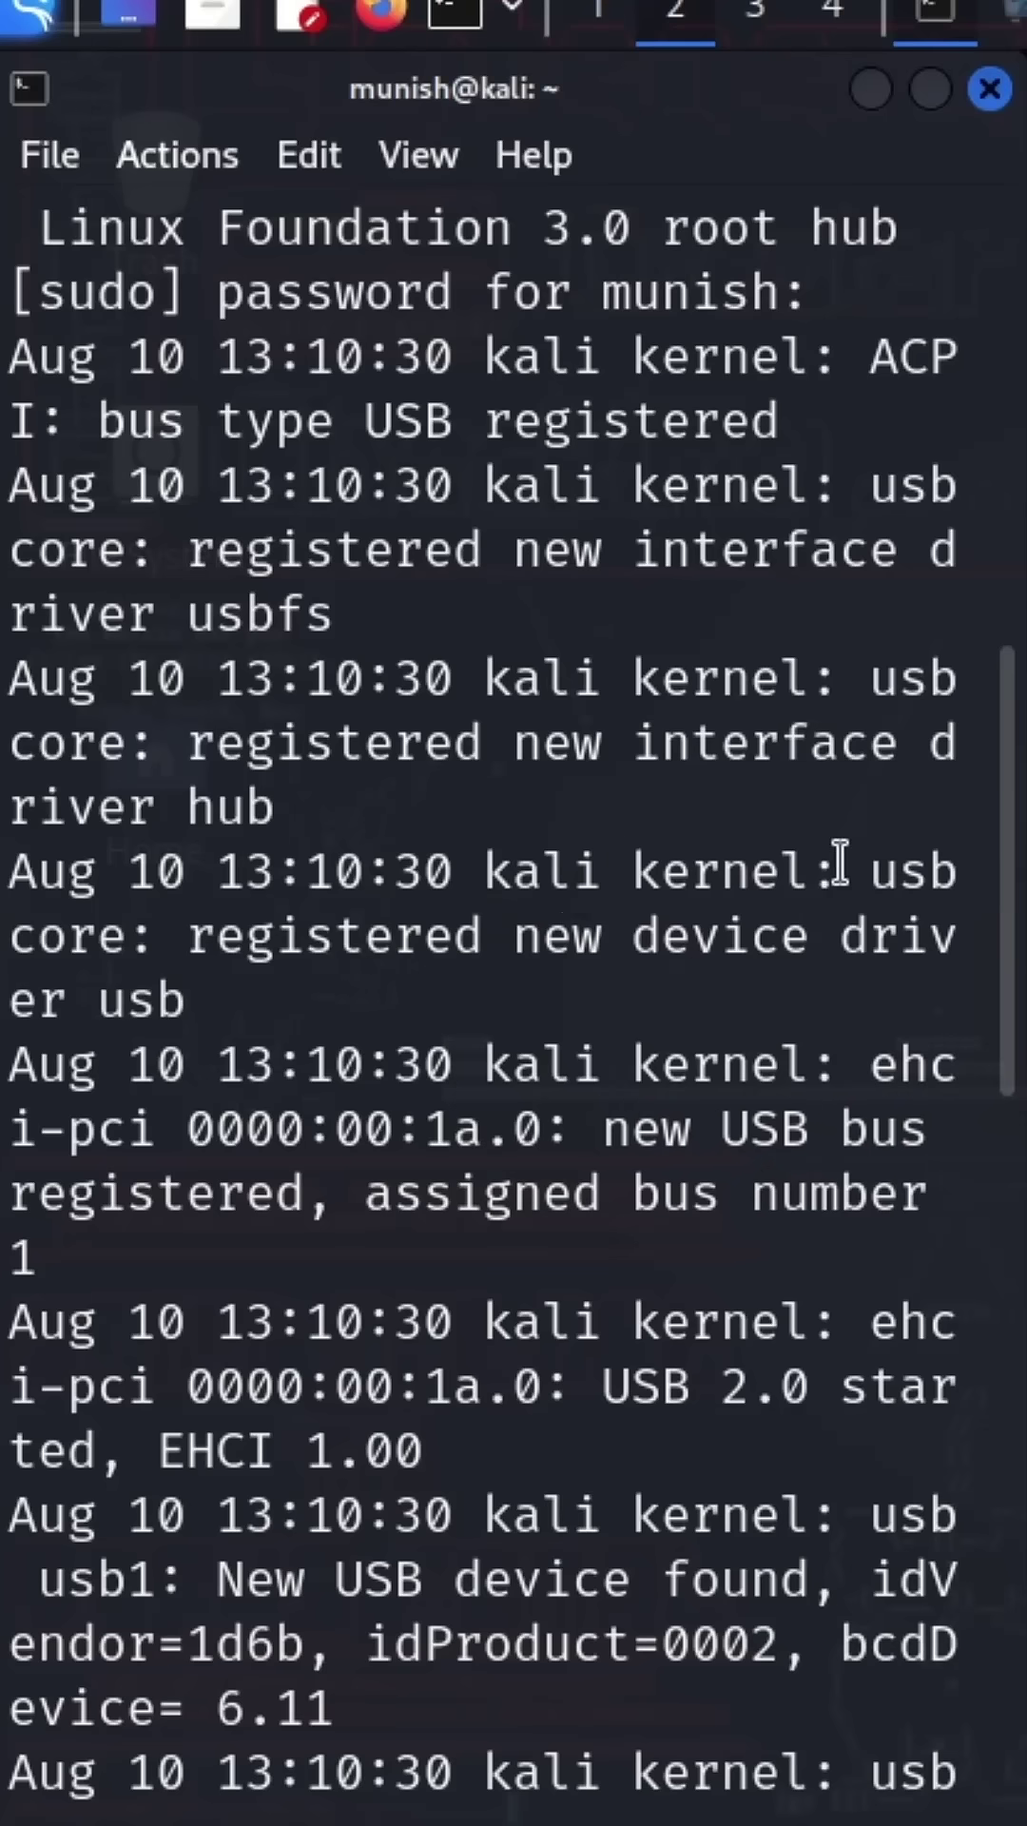
left_click_drag(871, 887, 841, 941)
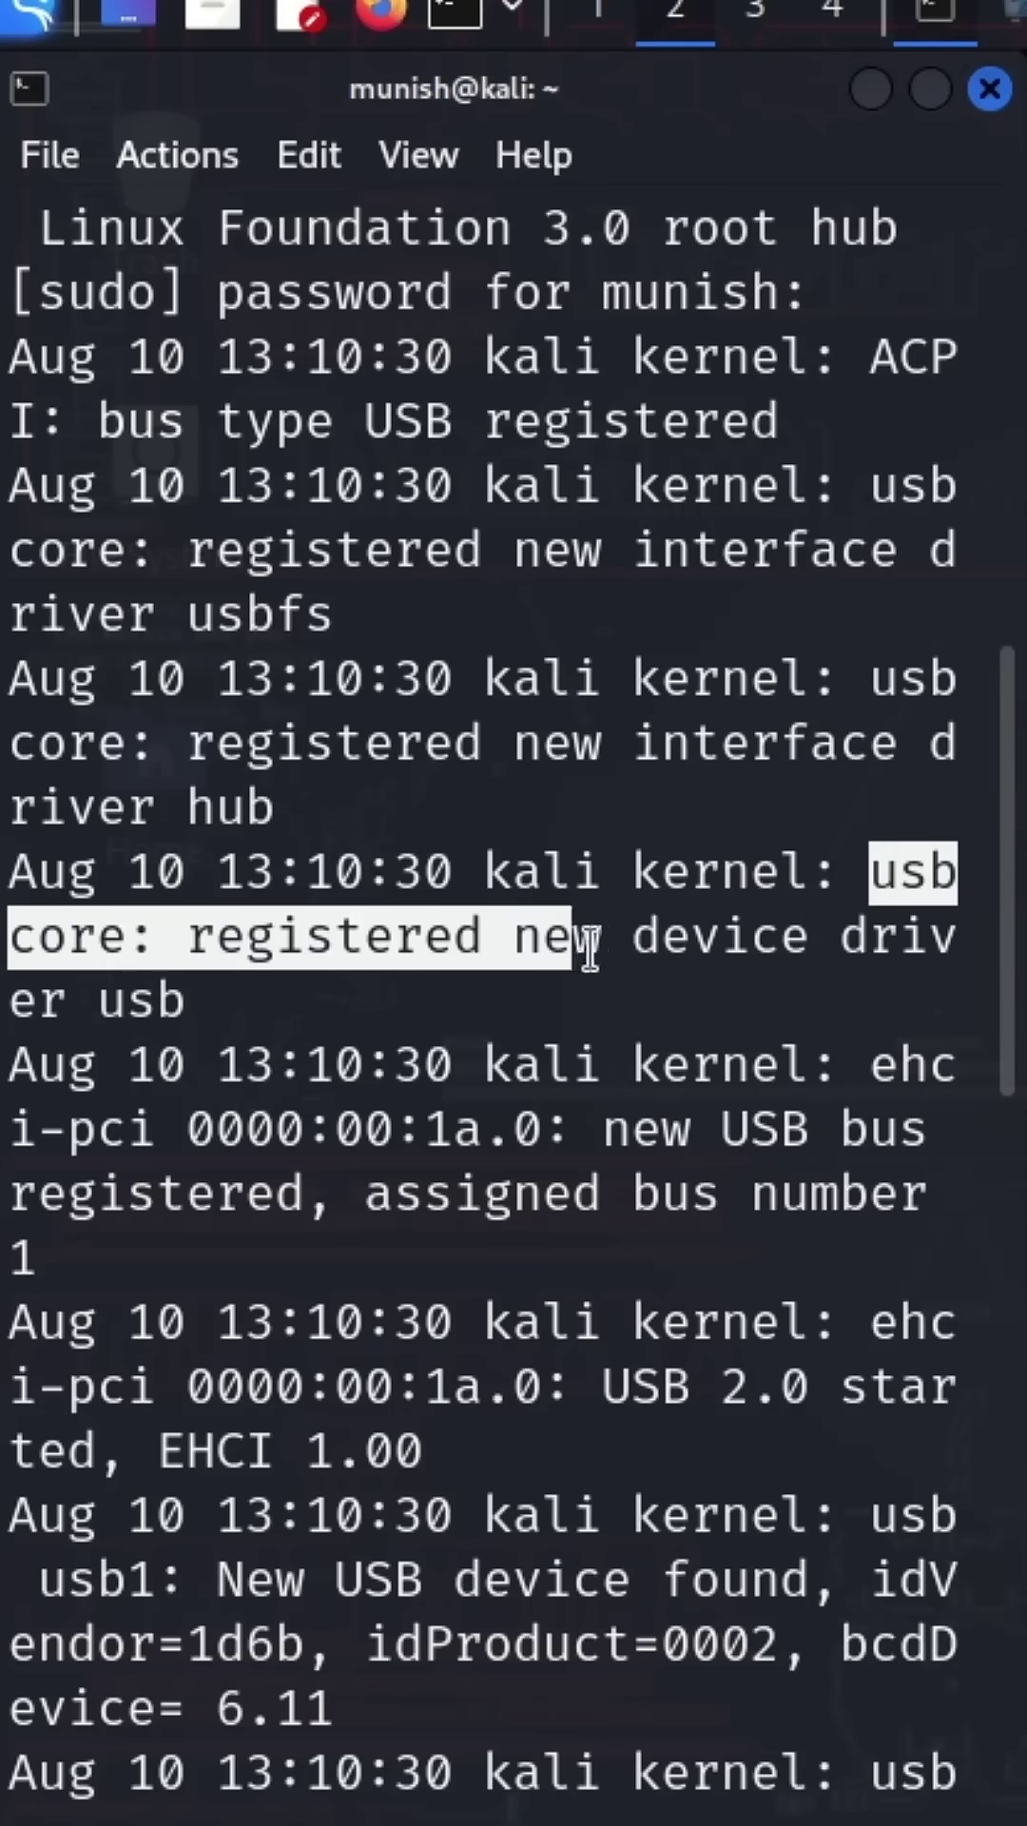
left_click(835, 968)
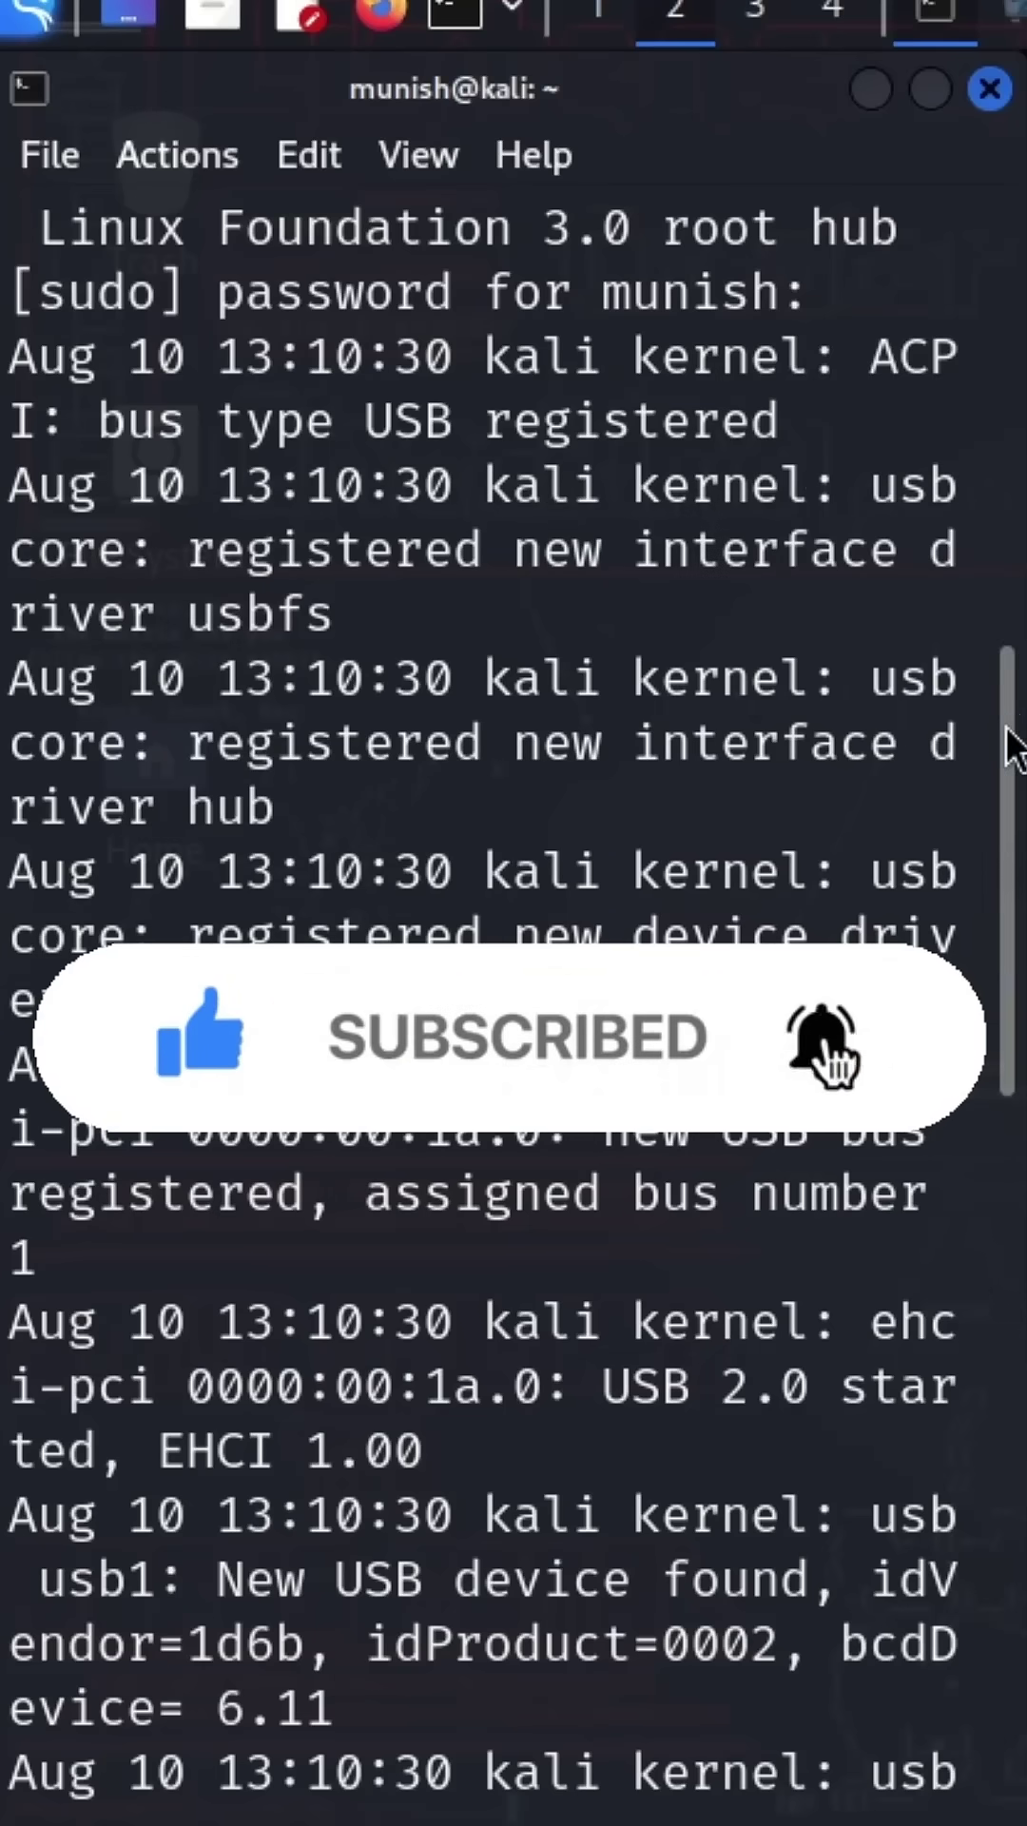
left_click_drag(1006, 757, 1005, 293)
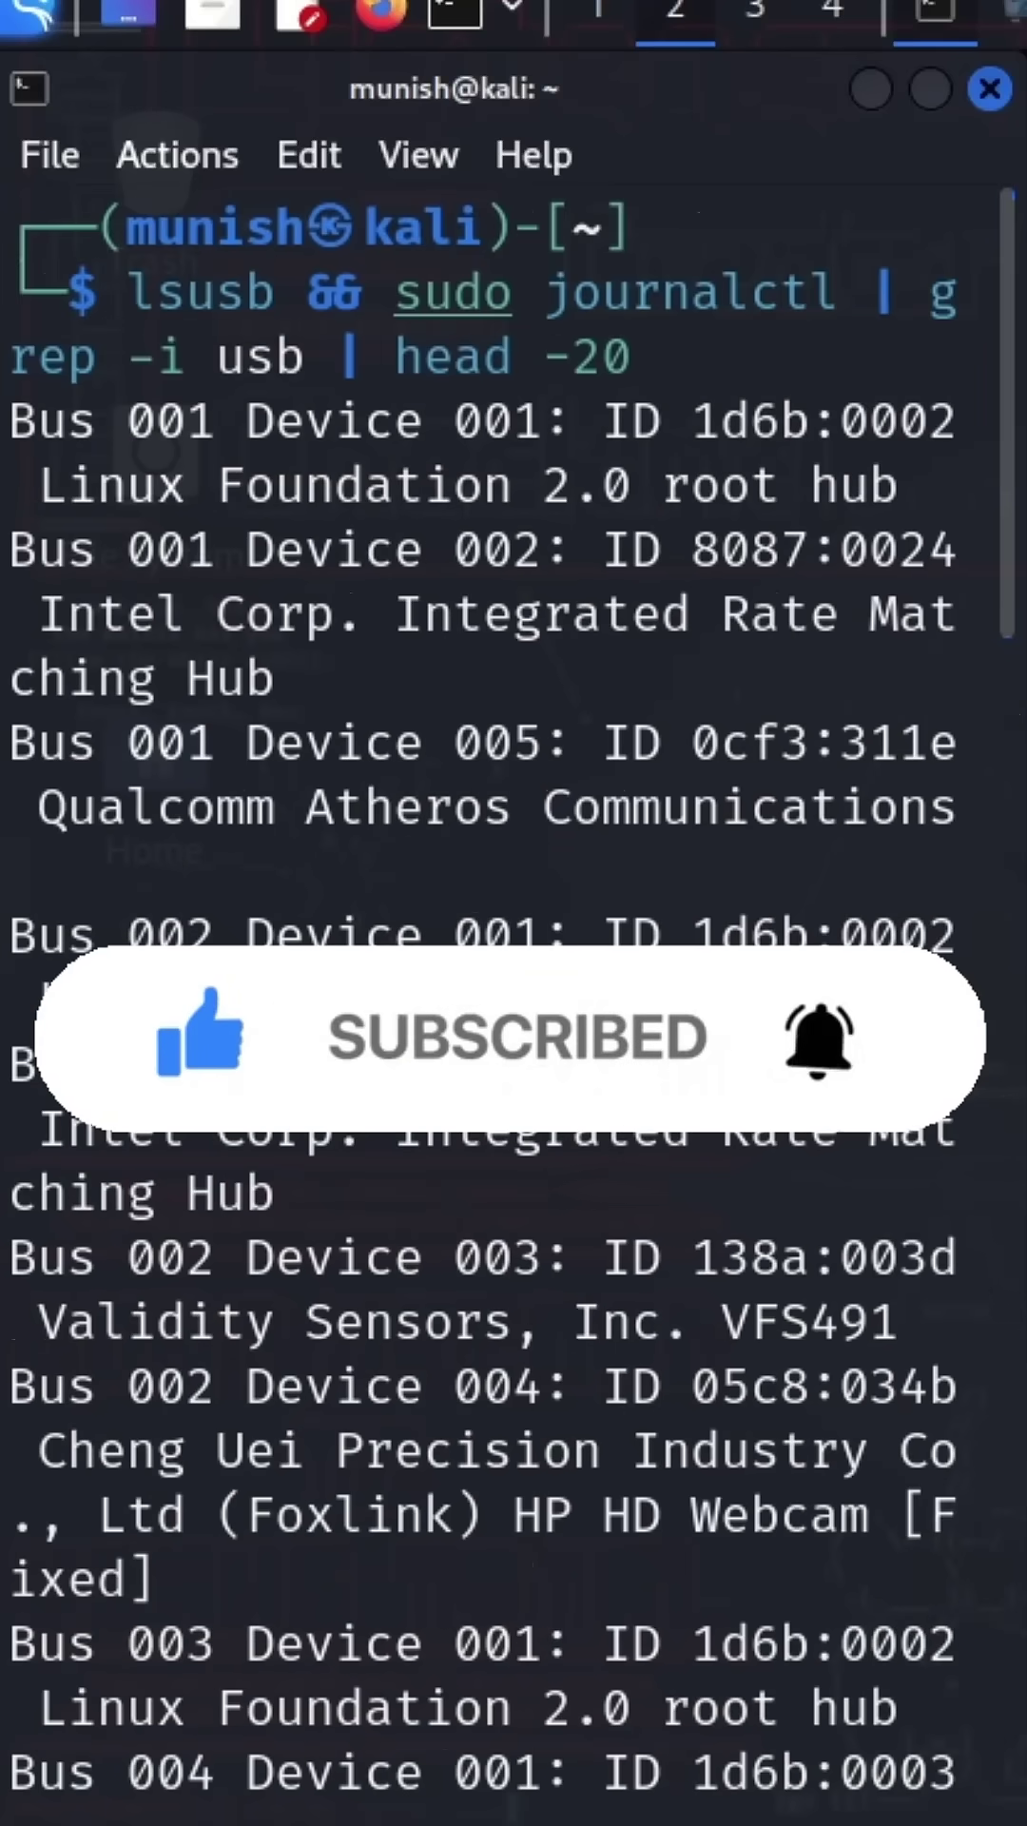